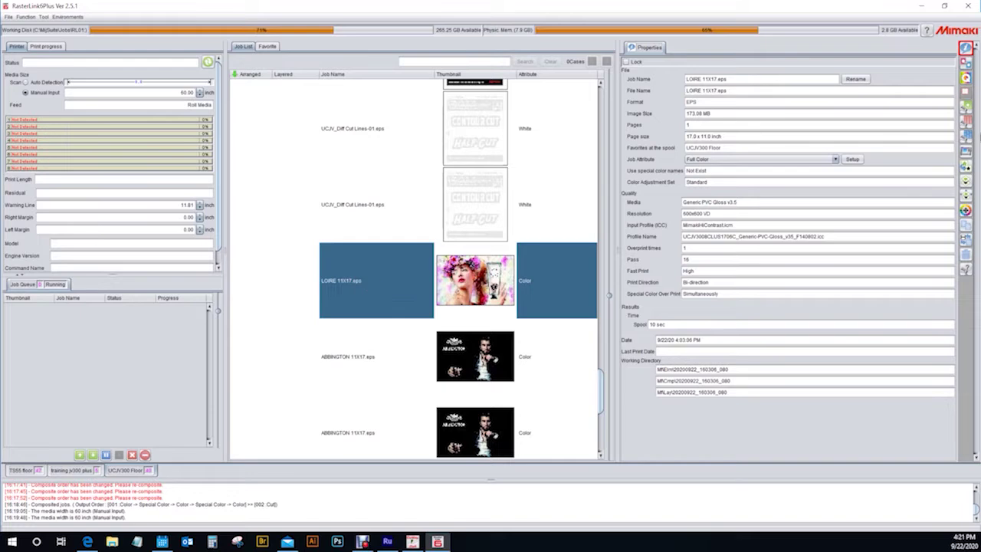
Create a White special plate at 100% from the valid pixels of the LOIRE 11X17.eps color job.
left_click(967, 165)
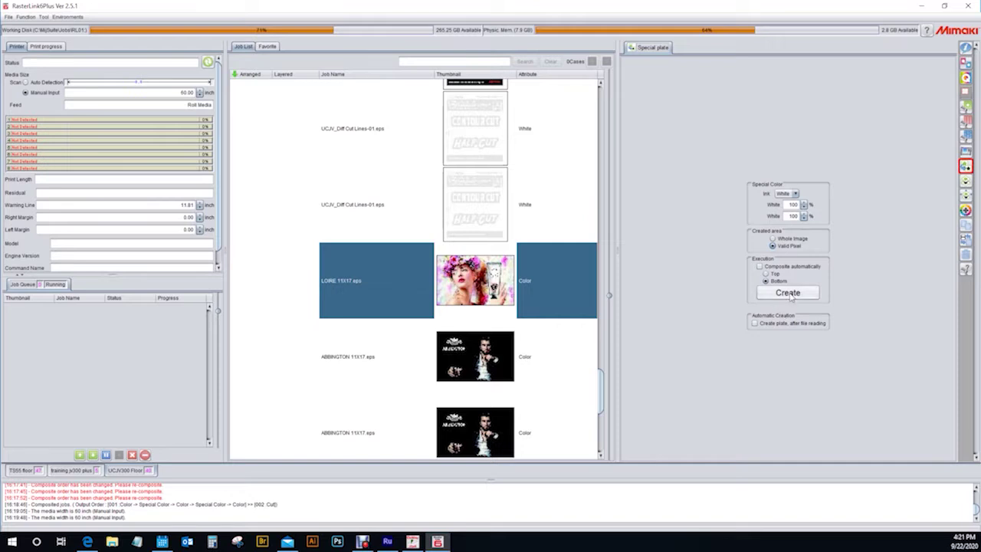
left_click(788, 293)
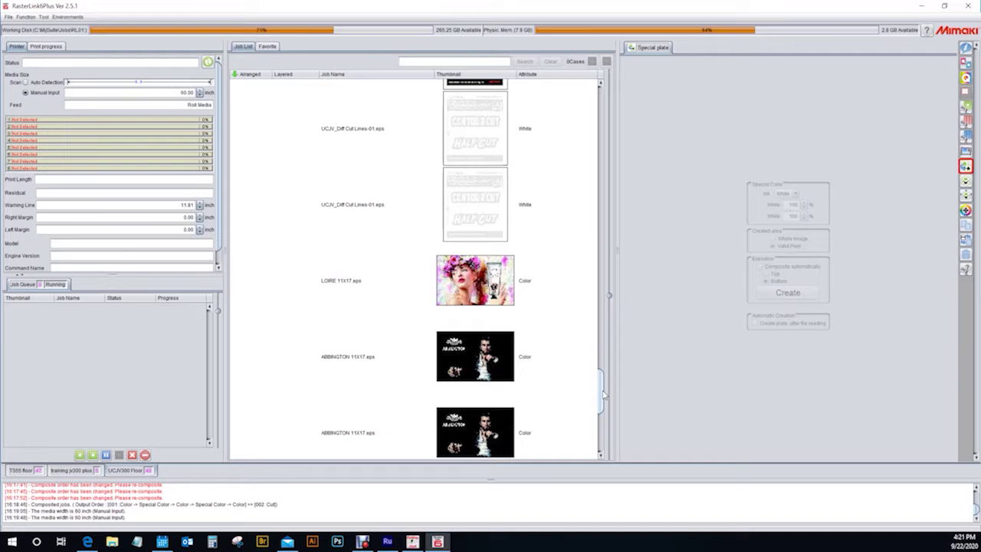
scroll(603, 392, "down", 1)
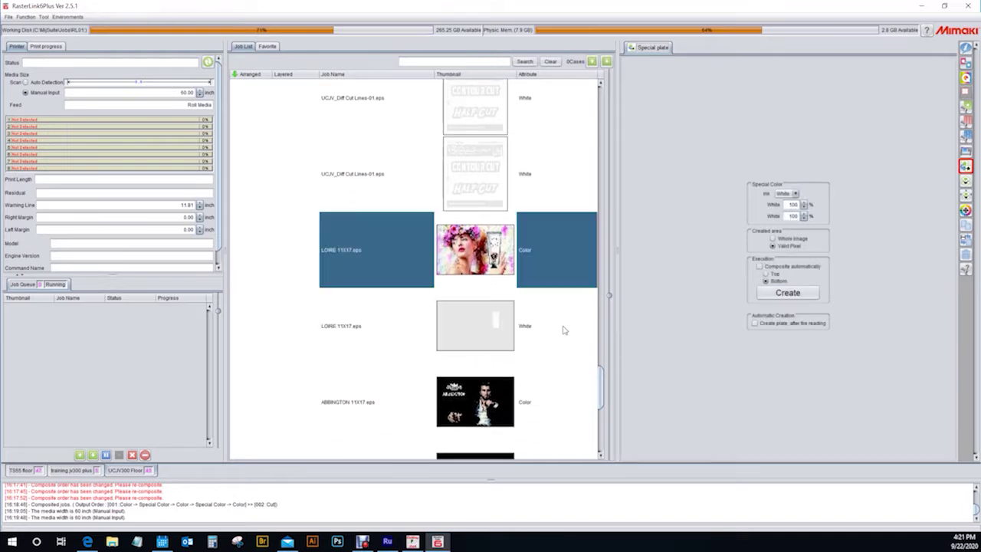
Enable scaling for the LOIRE 11X17.eps white plate and enlarge it to 300% with its ratio kept.
left_click(485, 330)
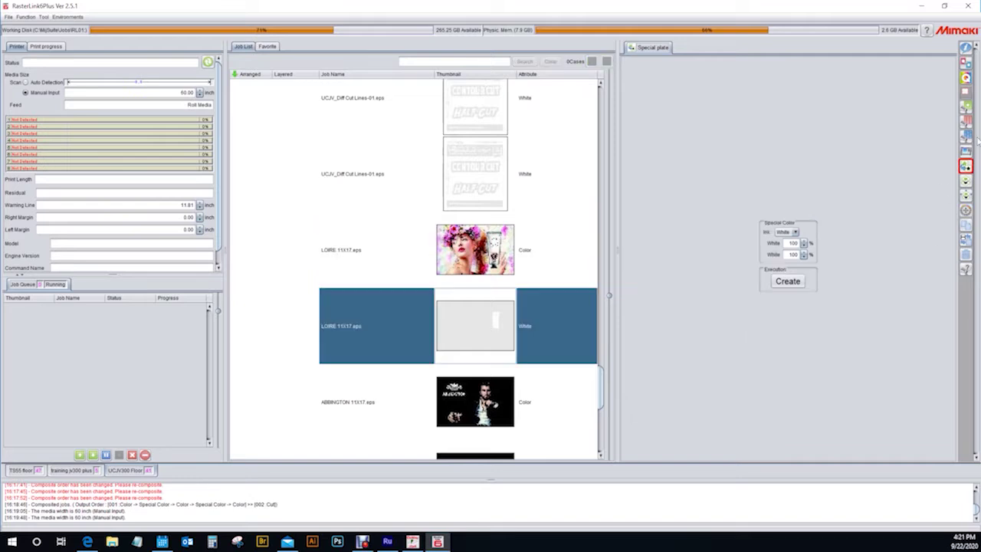
left_click(966, 108)
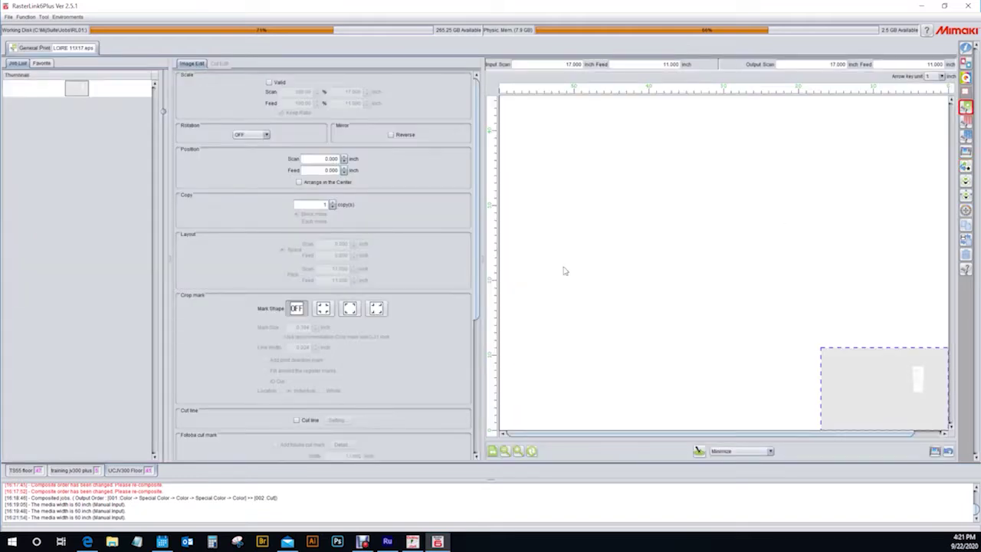
left_click(268, 82)
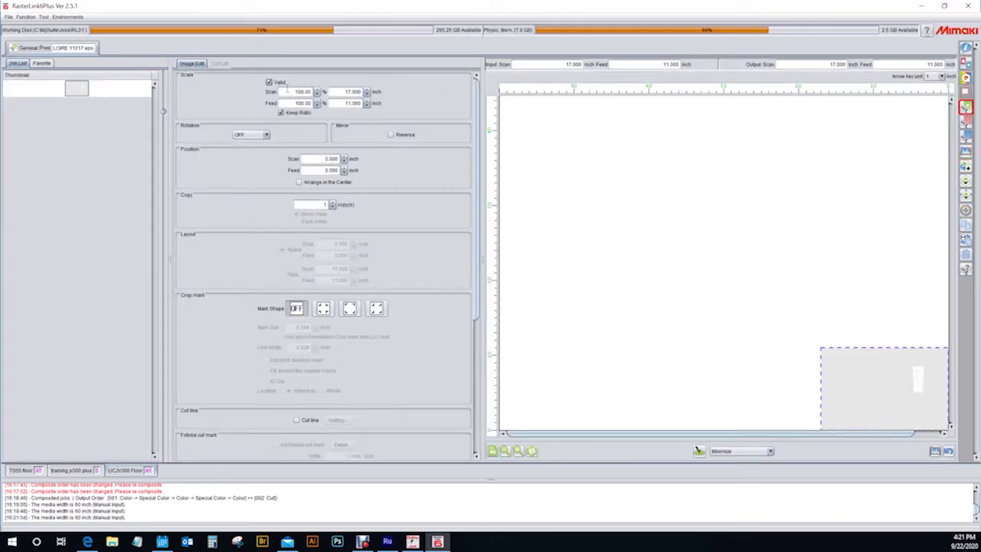
left_click_drag(290, 91, 331, 91)
type("300")
key("Return")
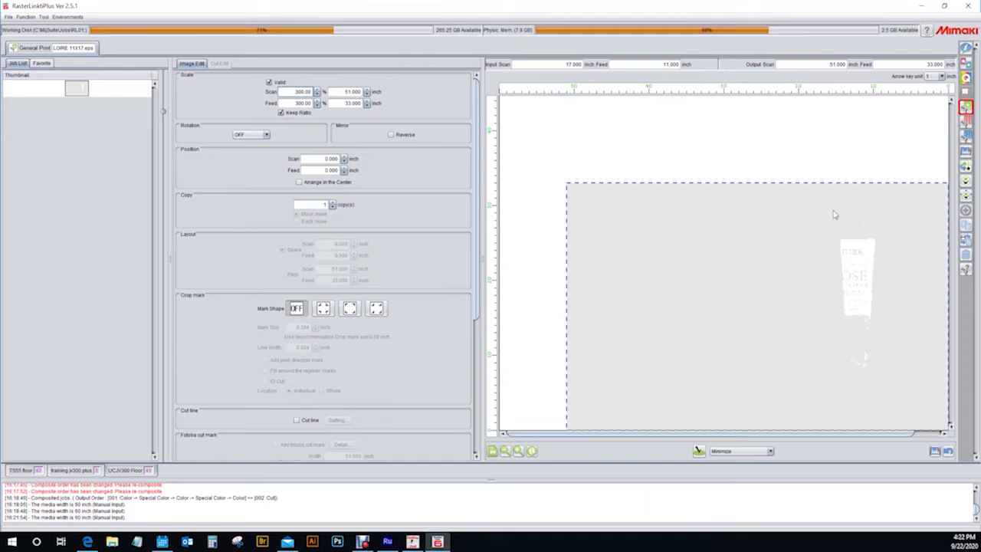
Move the enlarged white plate on the media to about 0.82 inch in scan and feed, and return to the job list.
left_click_drag(918, 339, 913, 373)
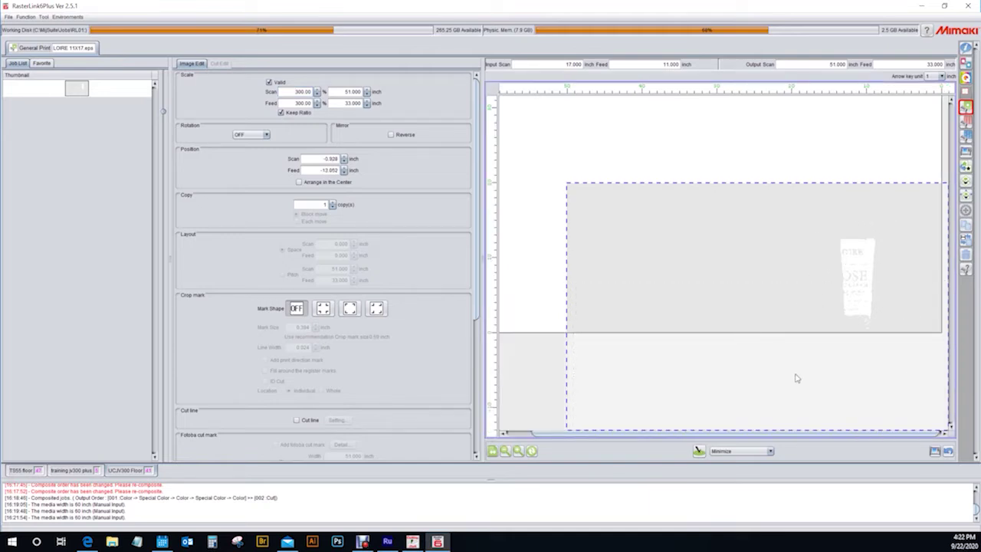
left_click_drag(797, 376, 782, 276)
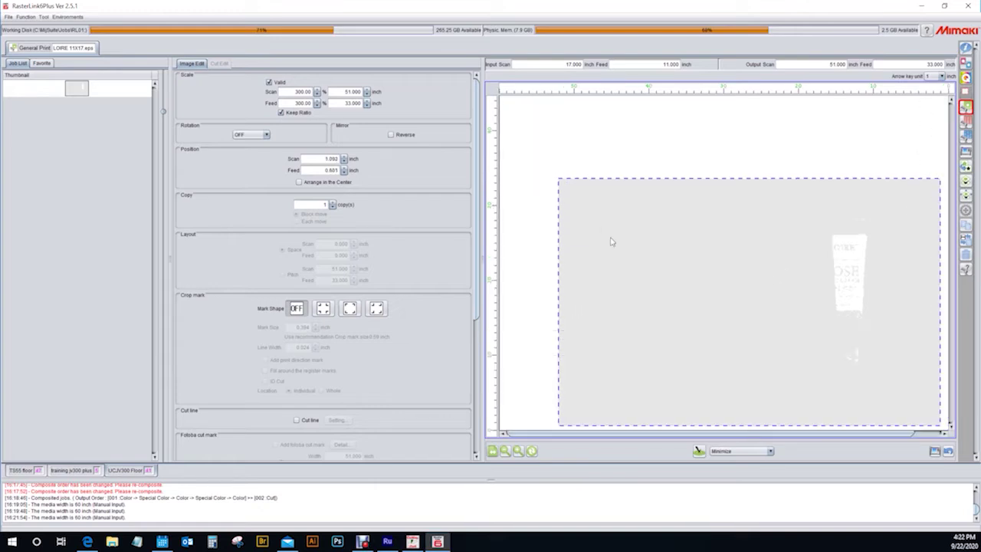
left_click(742, 246)
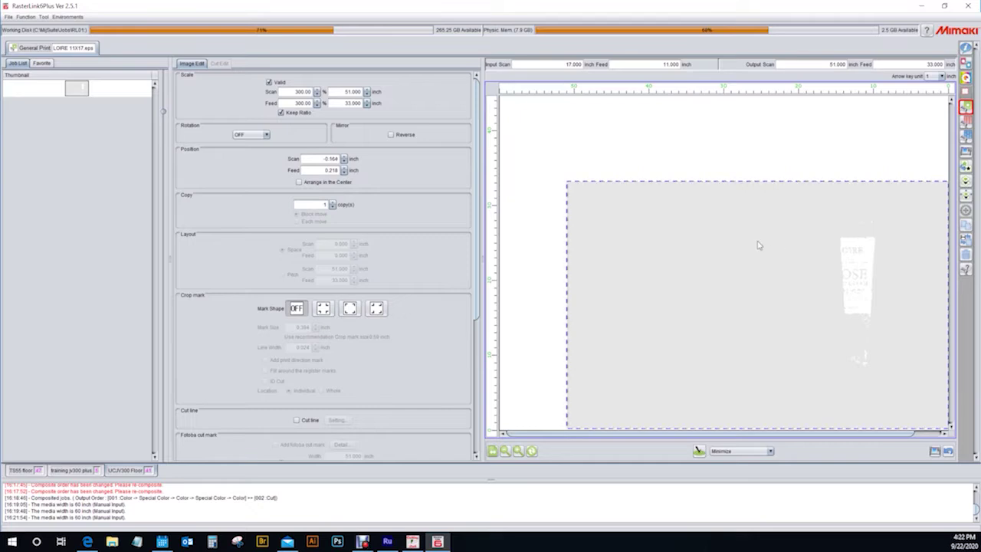
left_click_drag(760, 243, 753, 241)
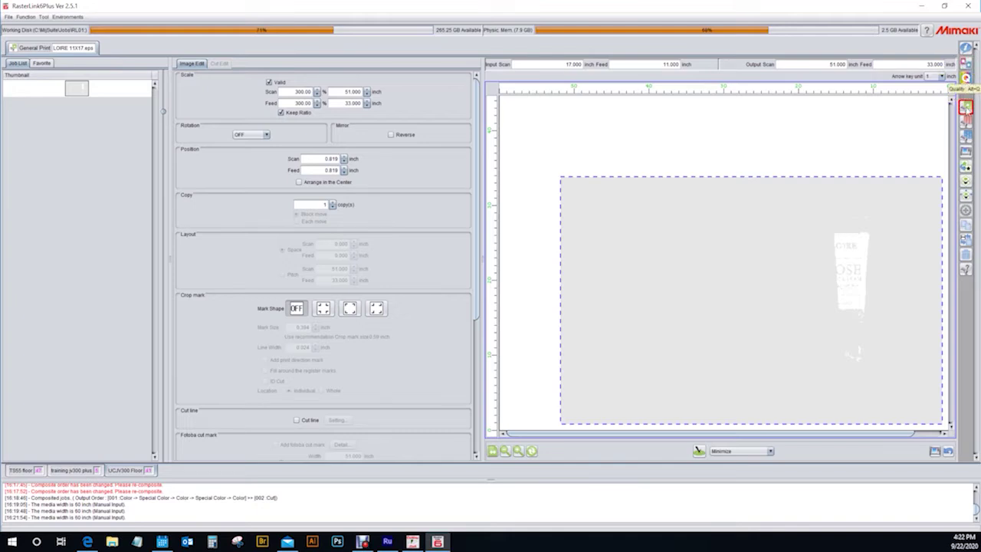
left_click(967, 50)
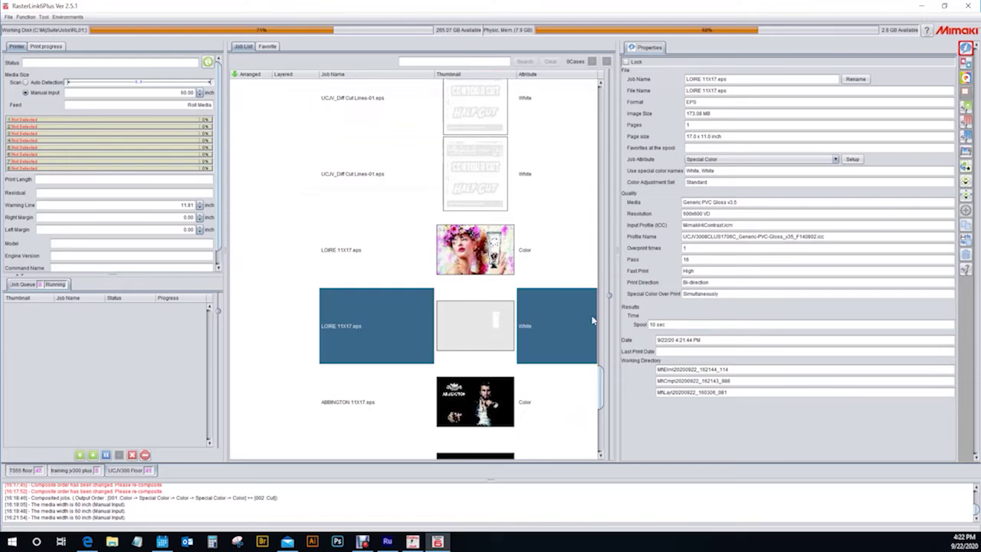
Create a White special plate at 100% covering the whole image for the upper ABBINGTON 11X17.eps color job.
scroll(602, 389, "down", 2)
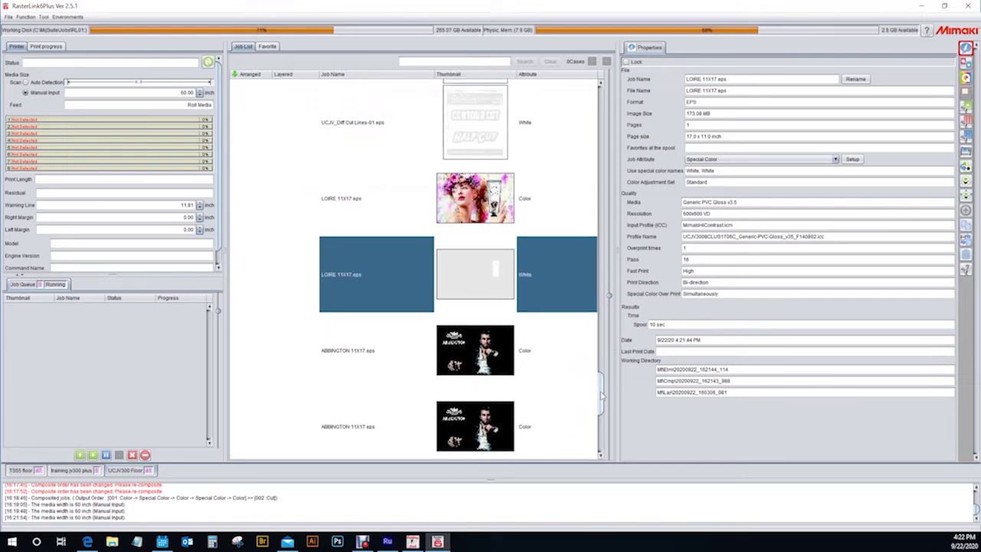
left_click(539, 325)
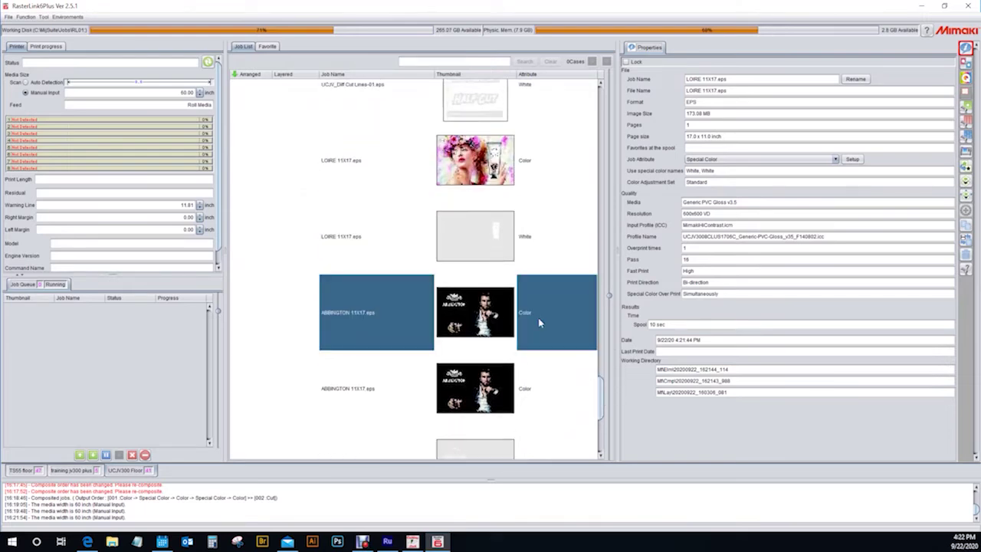
left_click(545, 399)
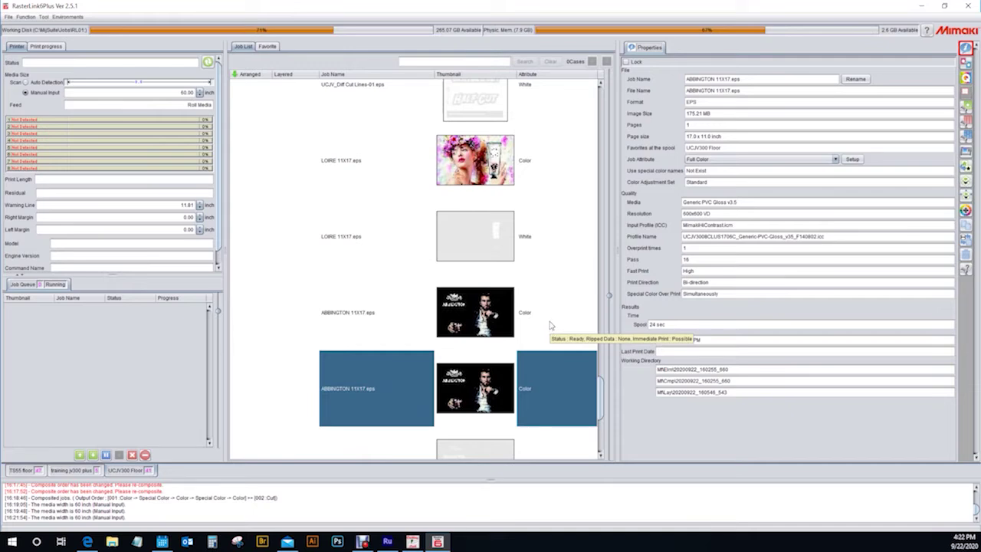
left_click(550, 322)
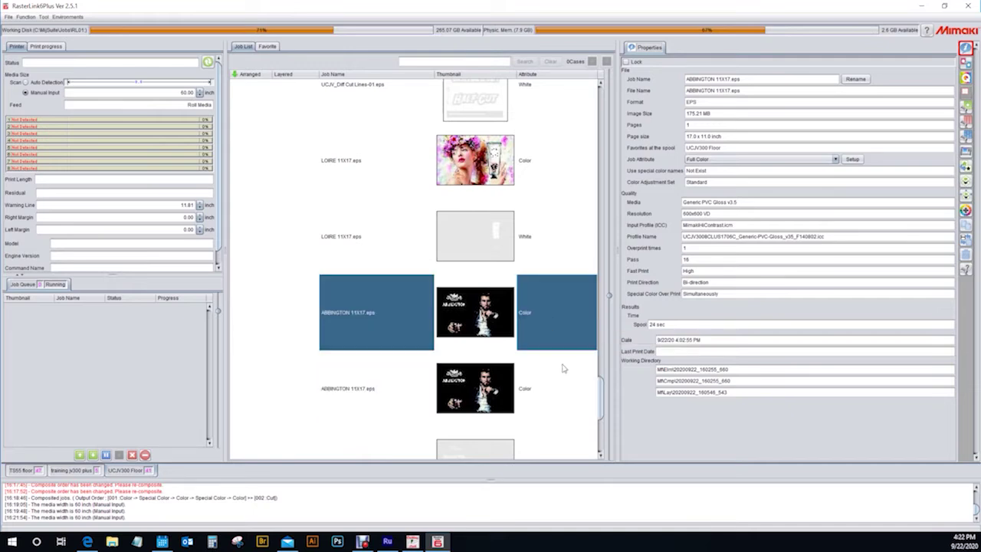
left_click(553, 405)
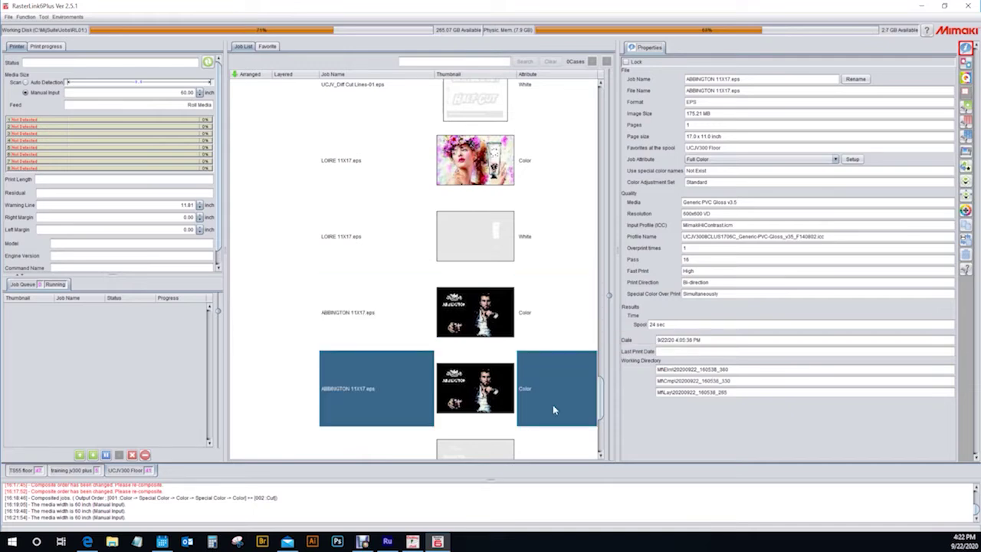
left_click(550, 313)
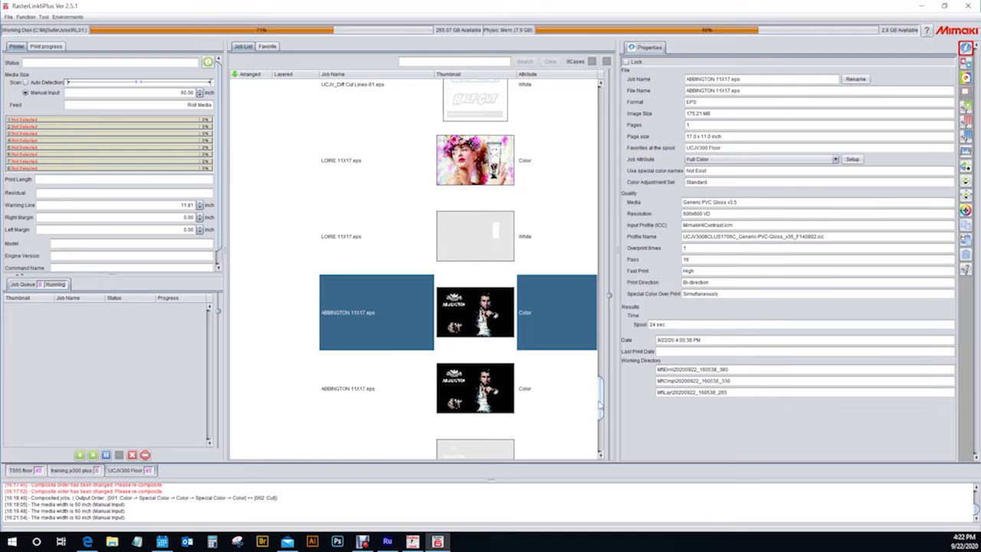
left_click(965, 165)
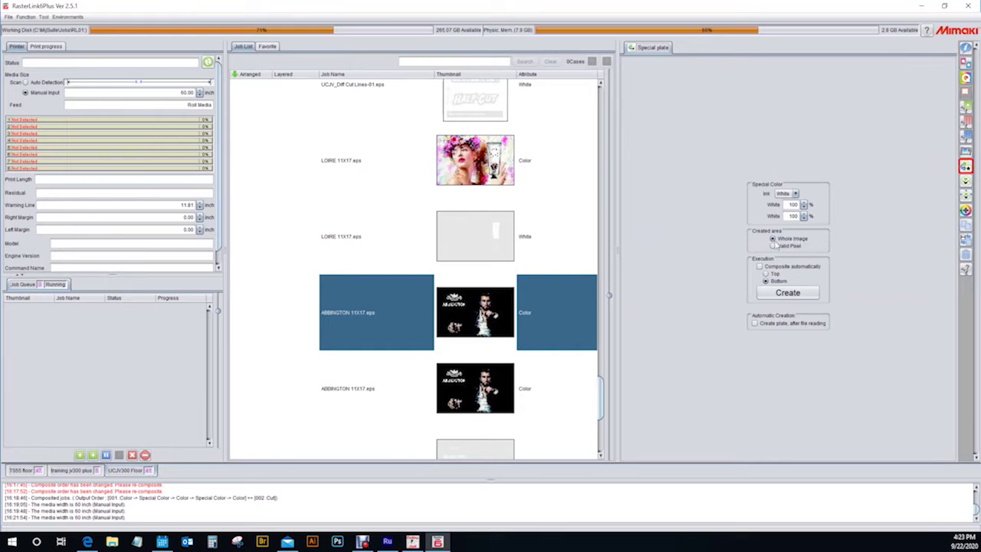
left_click(779, 294)
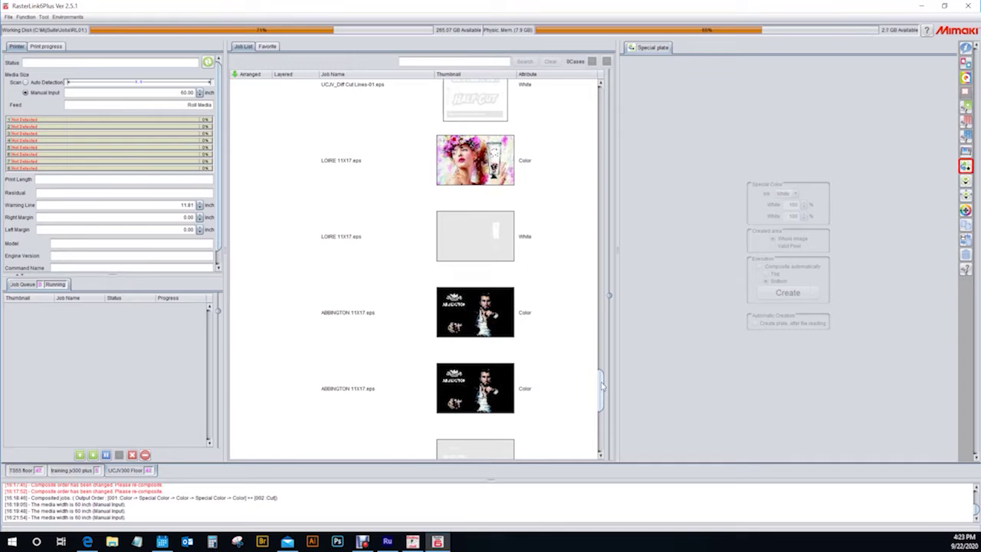
Composite the ABBINGTON 11X17.eps color job, its whole-image white plate and the second color job into one color-white-color job.
scroll(602, 387, "down", 2)
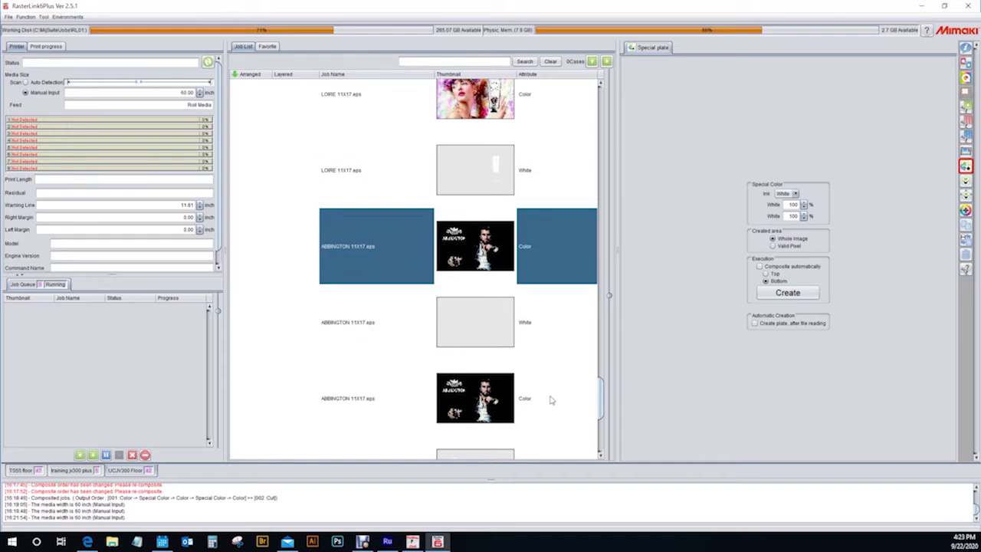
left_click(541, 334, "ctrl")
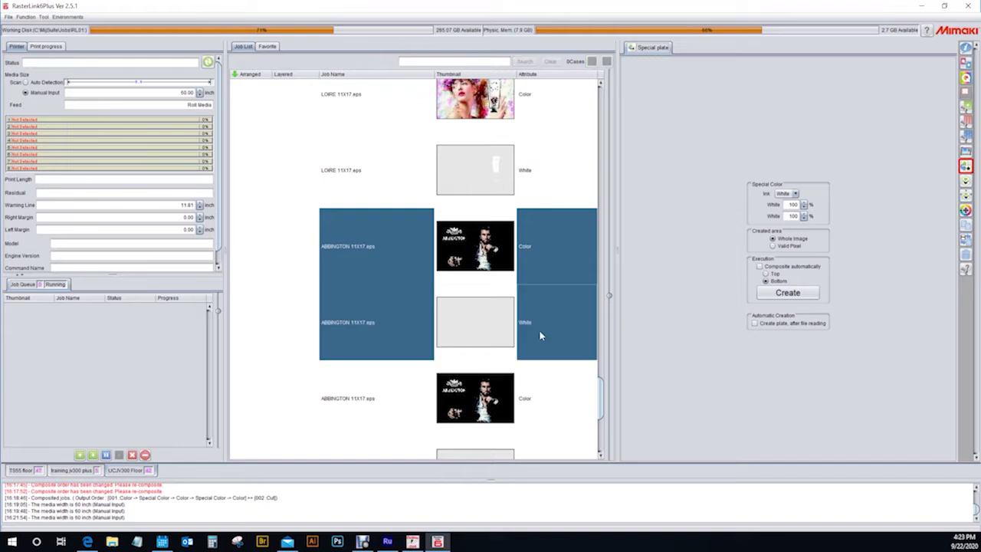
left_click(549, 409, "ctrl")
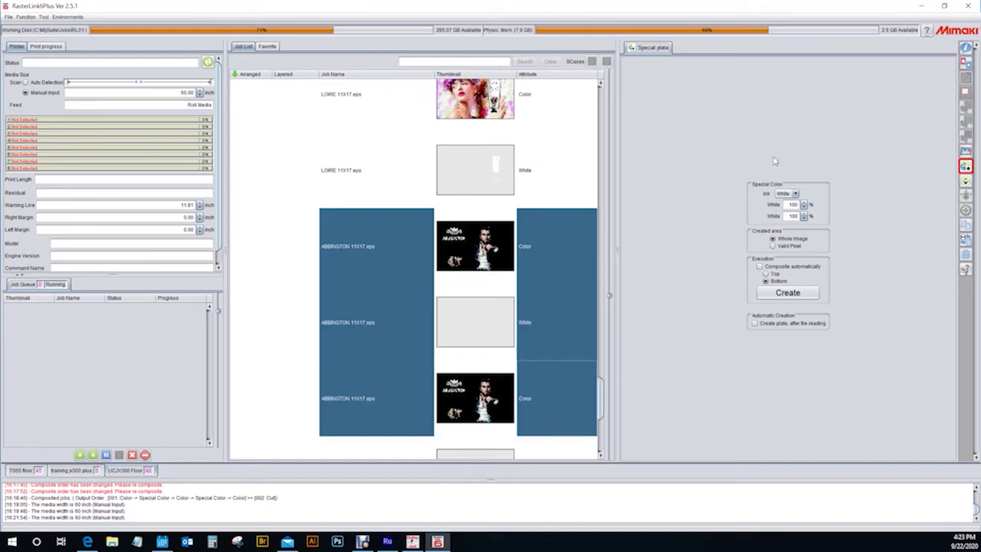
left_click(966, 182)
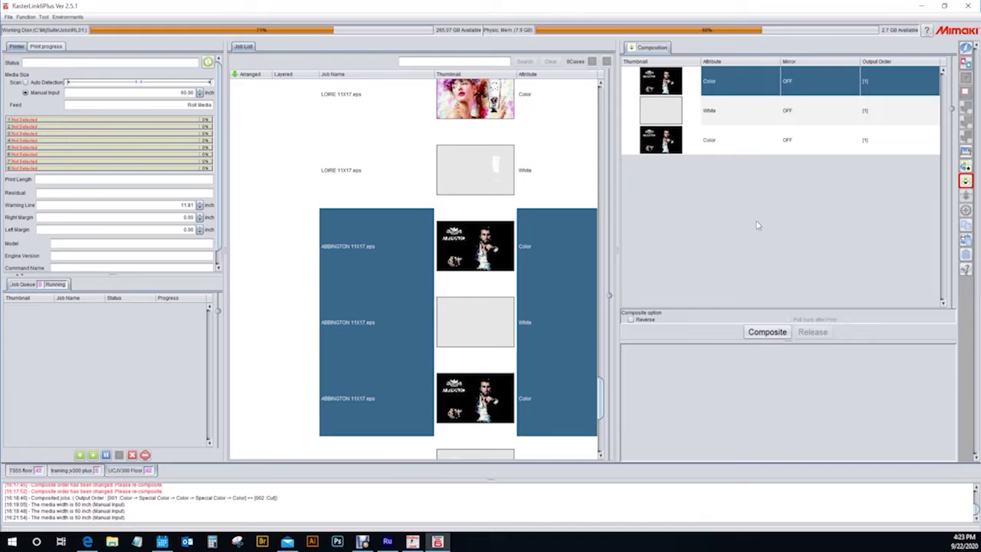
left_click(764, 336)
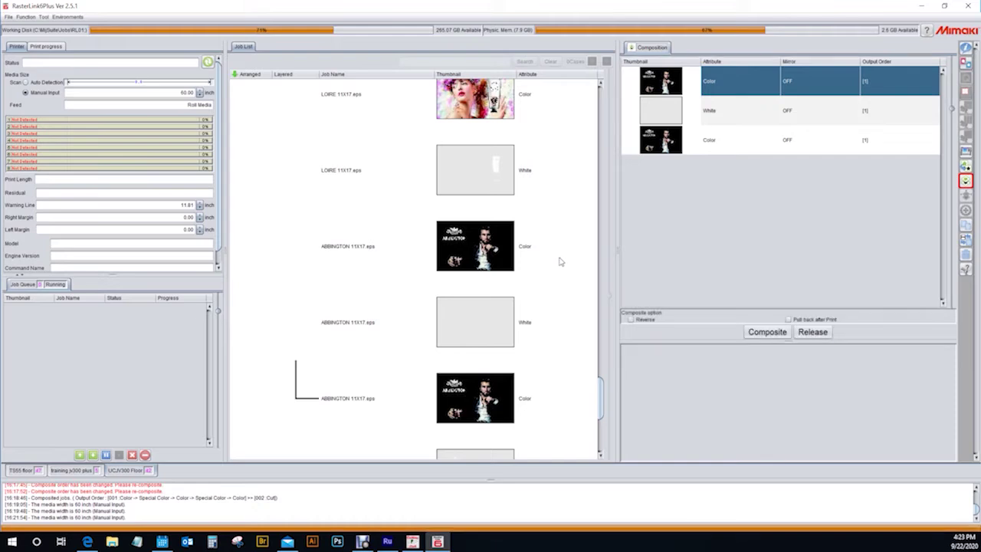
Examine the color, white and color layers of the composited ABBINGTON 11X17.eps job and their order.
left_click_drag(543, 409, 538, 240)
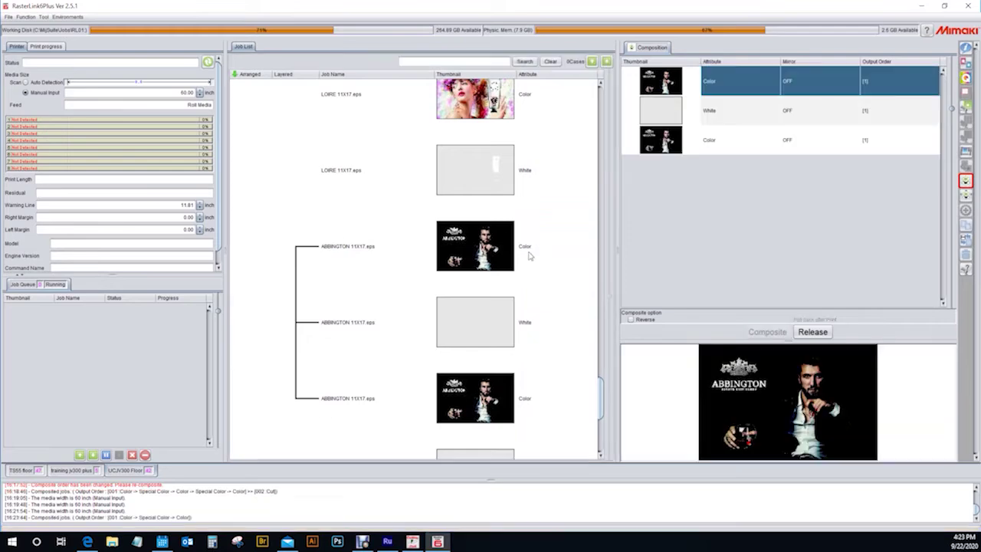
left_click(530, 256)
left_click(542, 322)
left_click(537, 405)
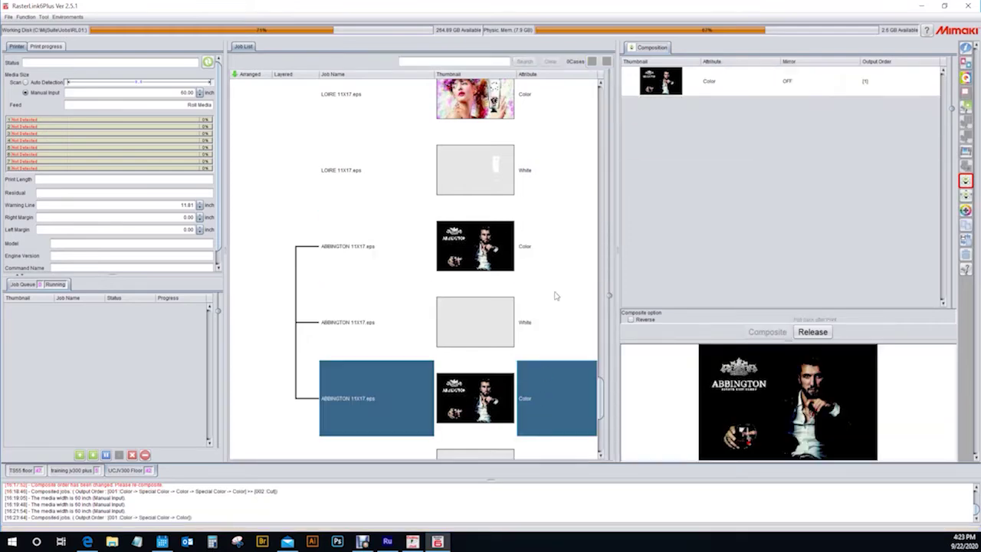
left_click(549, 251)
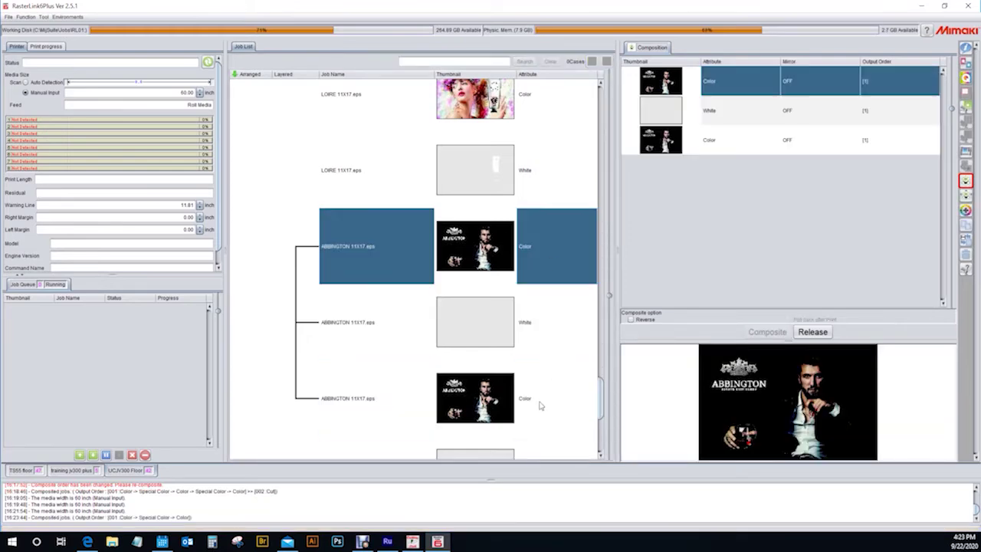
left_click(541, 405)
left_click(543, 253)
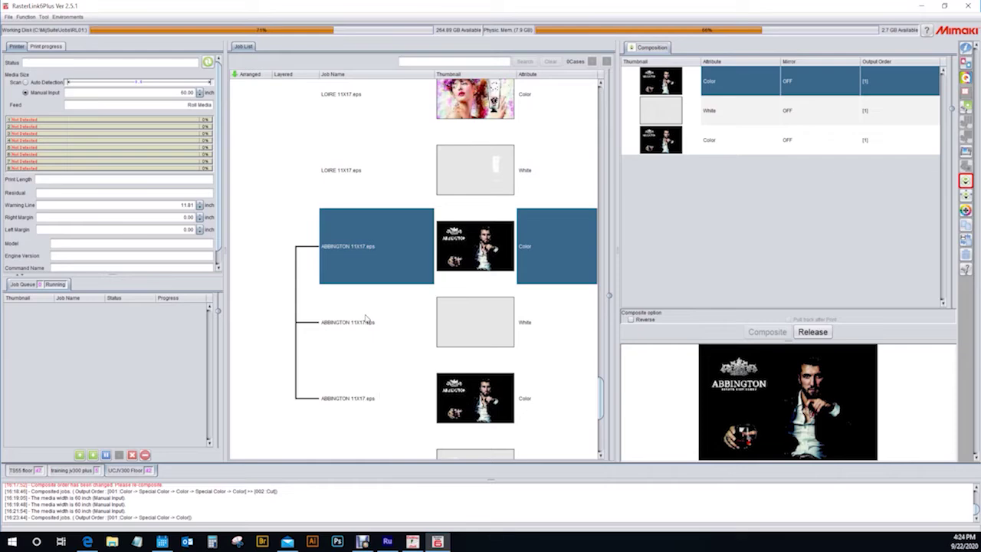
double_click(362, 405)
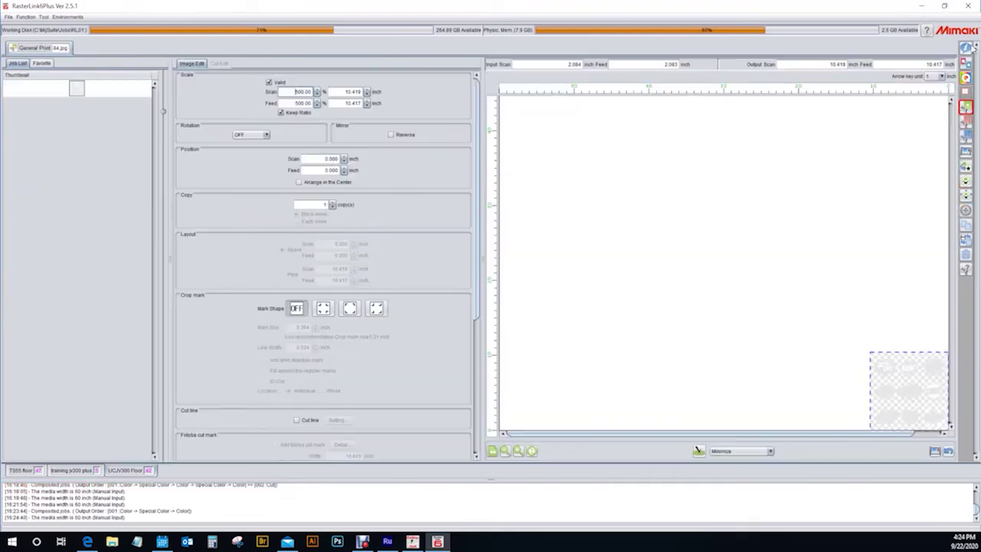
Return to the job list and review the properties of the BLACK RAVEN, UCJV_Diff Cut Lines-01 and LOIRE jobs.
left_click(967, 51)
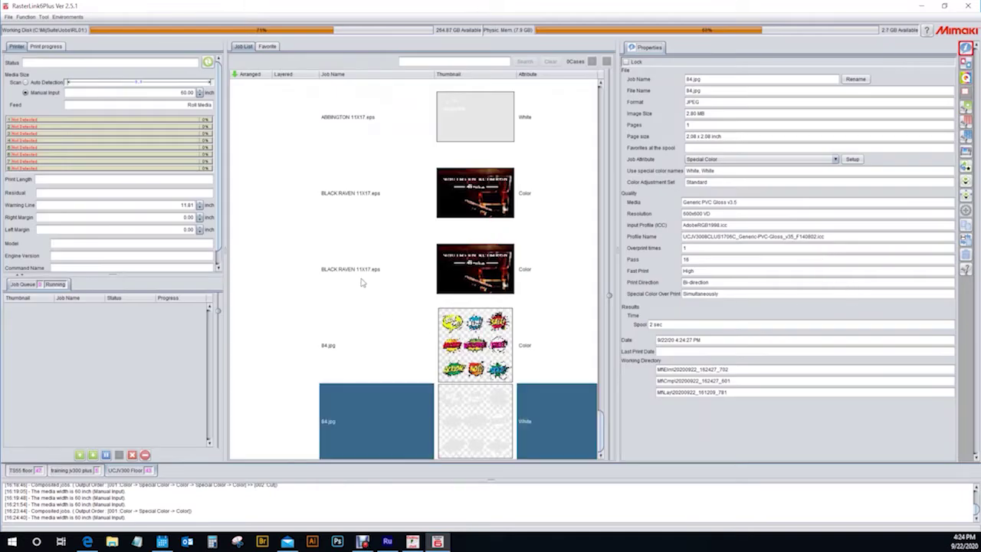
left_click(364, 281)
left_click_drag(601, 437, 604, 369)
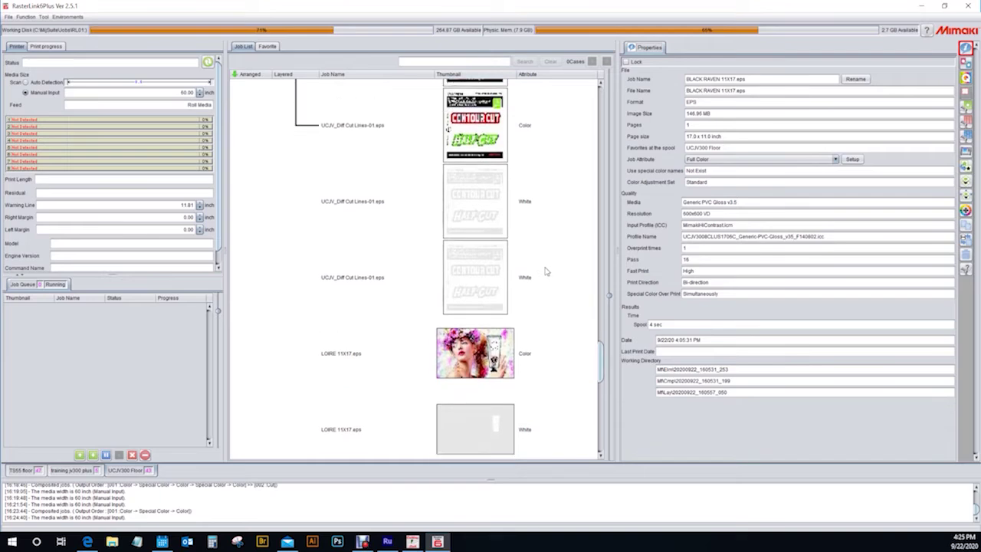
left_click(537, 297)
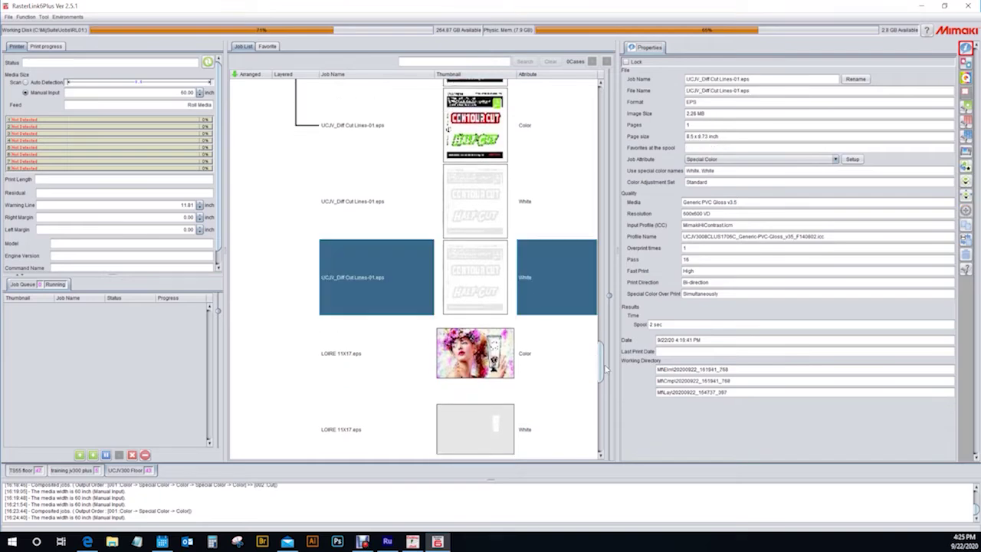
mouse_move(603, 376)
left_mouse_down()
mouse_move(599, 354)
mouse_move(604, 376)
left_mouse_up()
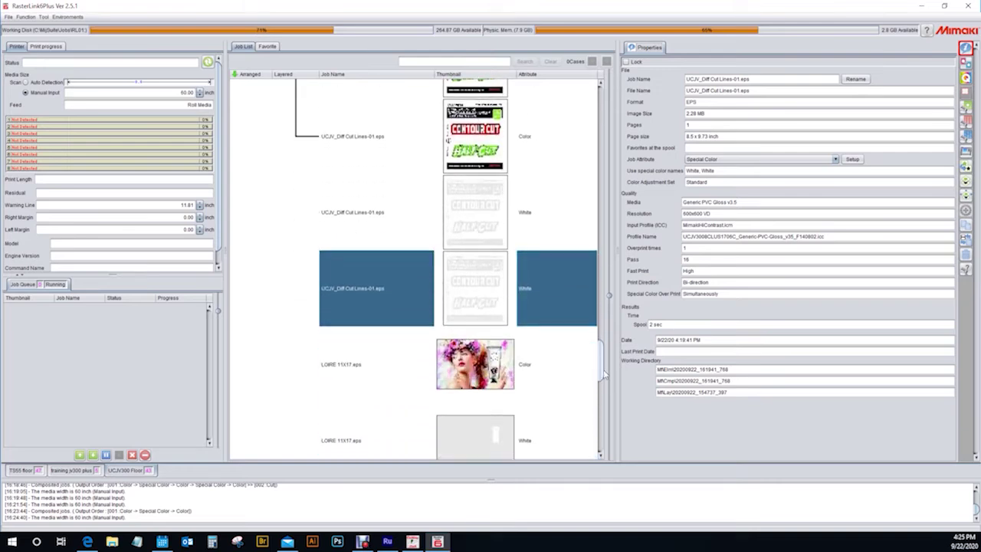
left_click(542, 373)
left_click_drag(603, 364, 605, 373)
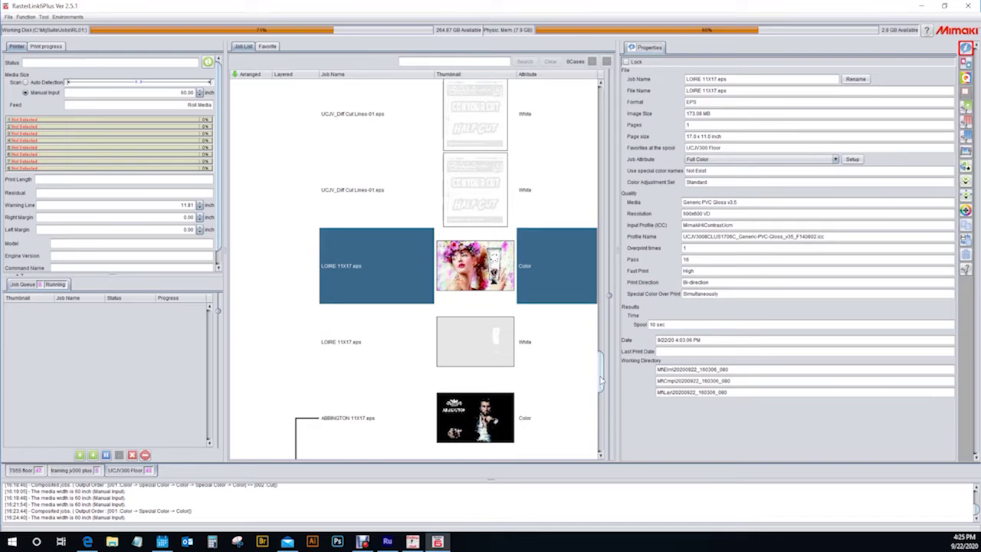
mouse_move(603, 382)
left_mouse_down()
mouse_move(602, 440)
mouse_move(600, 376)
left_mouse_up()
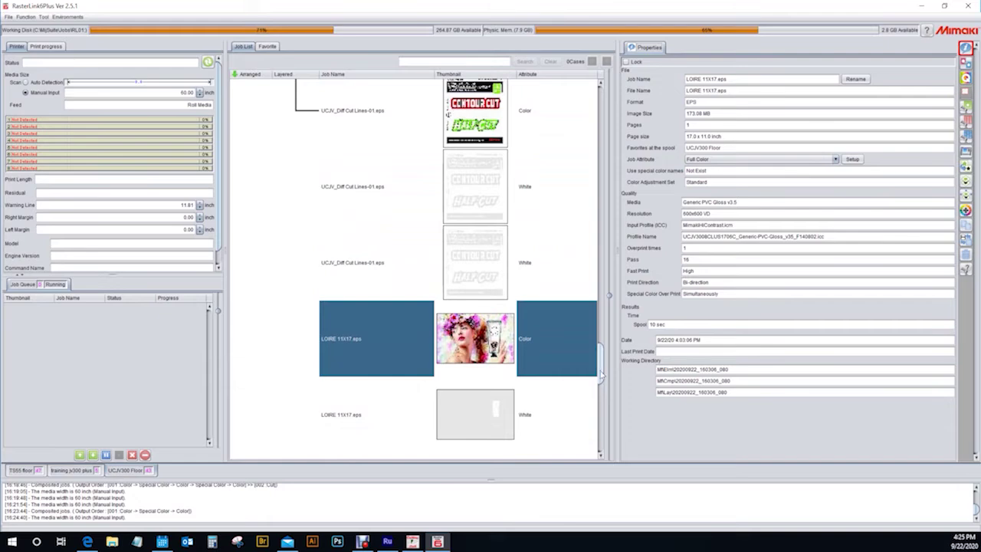
left_click_drag(603, 376, 602, 371)
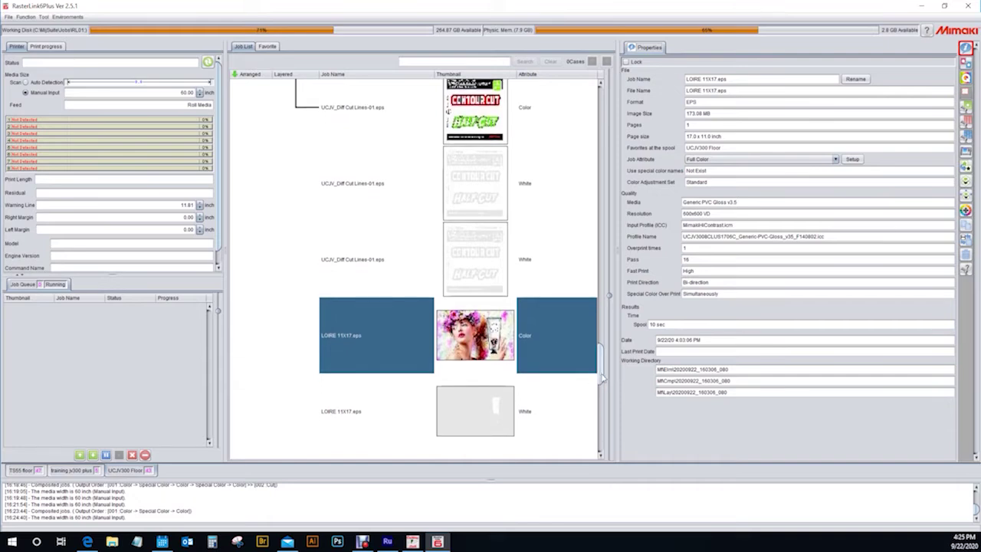
scroll(604, 377, "up", 1)
scroll(604, 377, "down", 1)
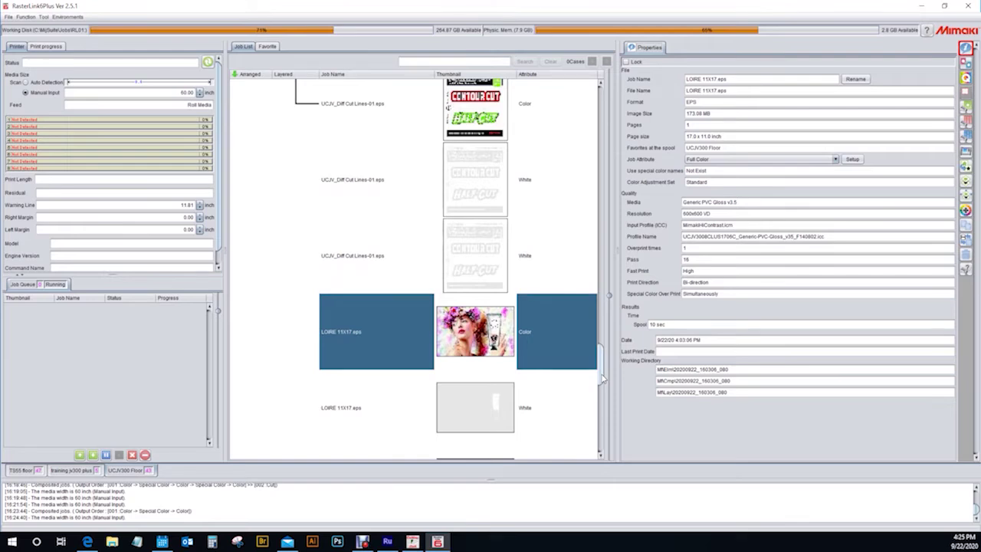
scroll(603, 377, "up", 10)
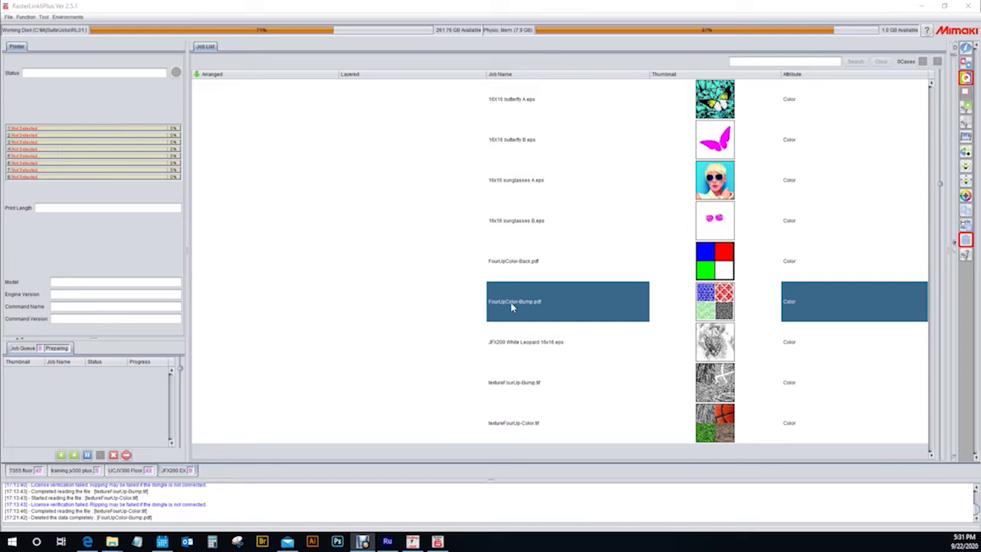
Create a 100% Clear special plate from the valid pixels of FourUpColor-Bump.pdf, composited automatically on top of the color job.
mouse_move(512, 306)
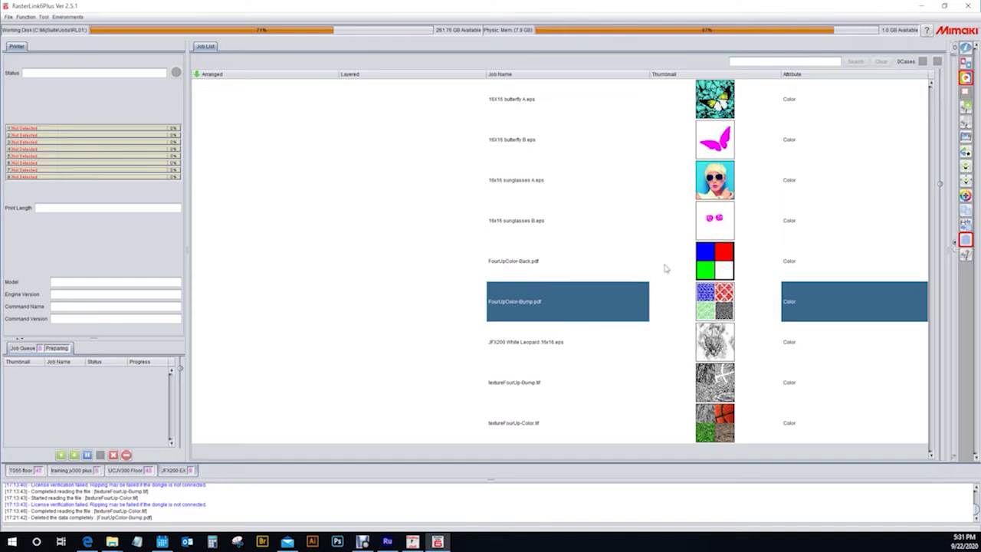
left_click(967, 153)
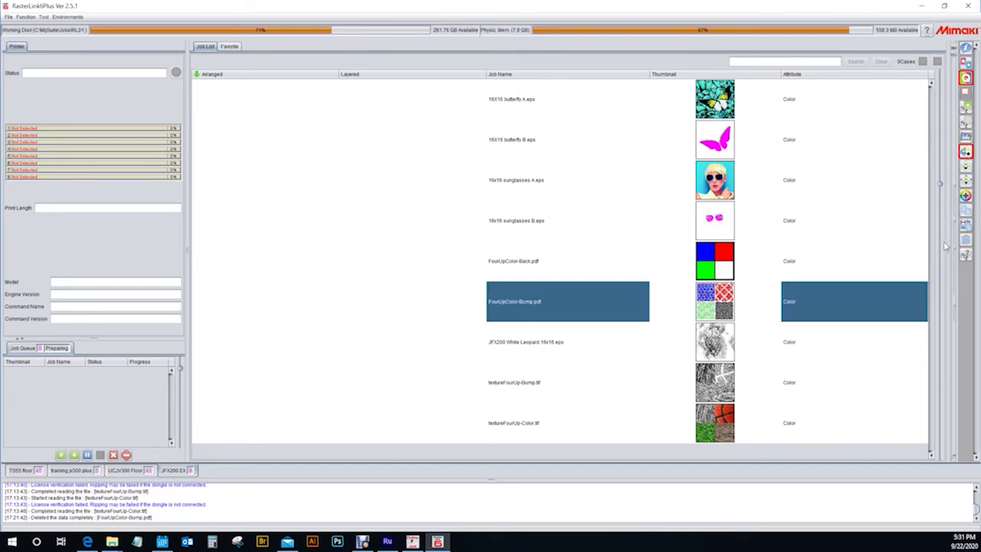
left_click_drag(948, 250, 639, 249)
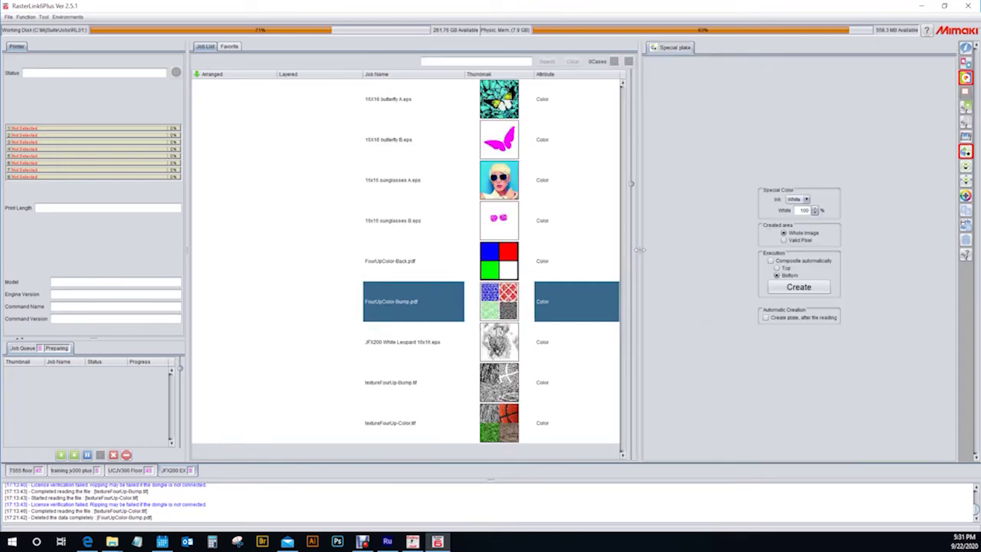
left_click(795, 199)
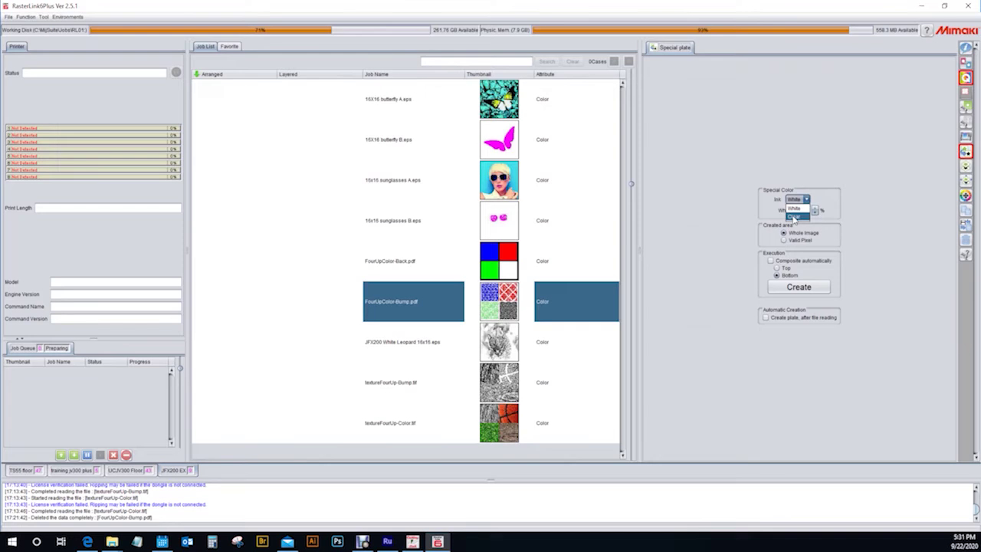
left_click(794, 217)
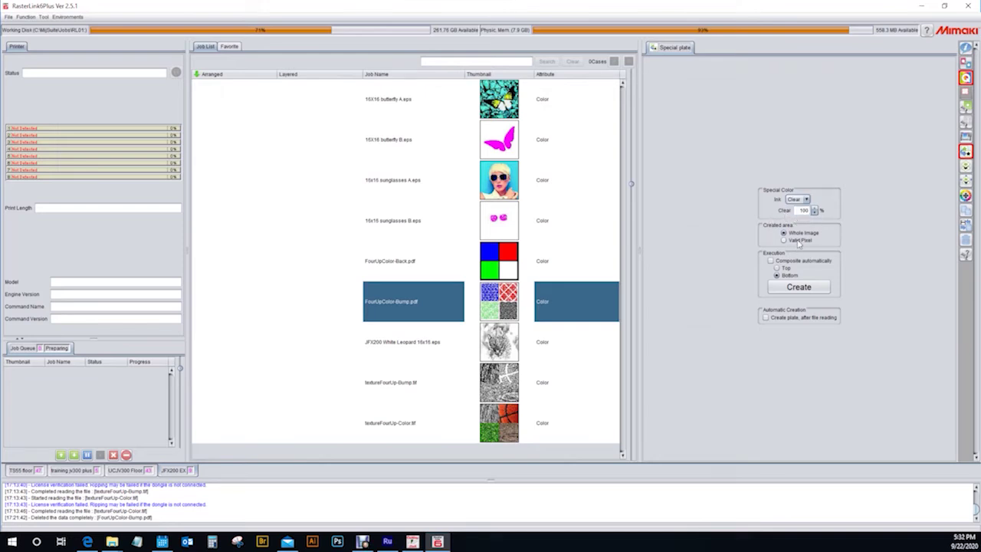
left_click(799, 241)
left_click(788, 261)
left_click(787, 268)
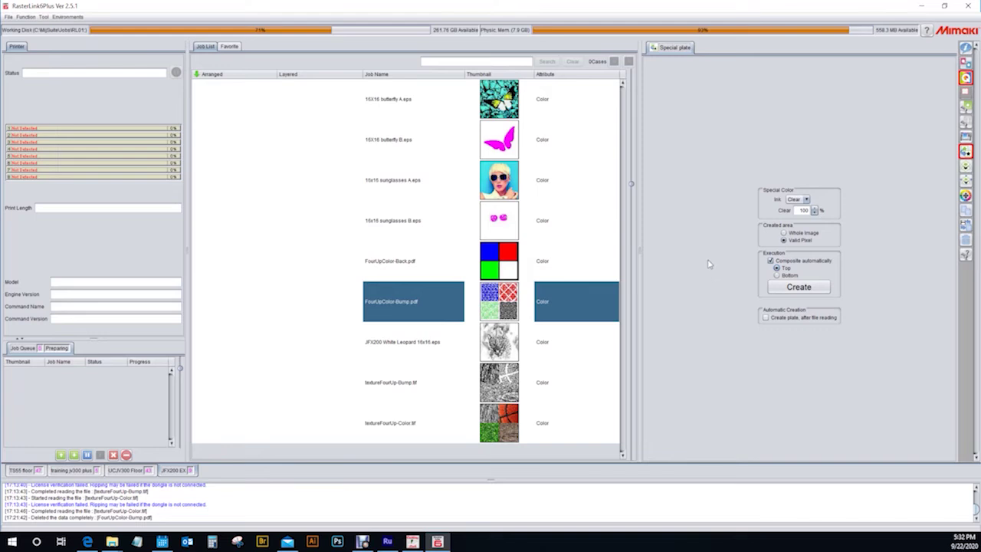
left_click(794, 289)
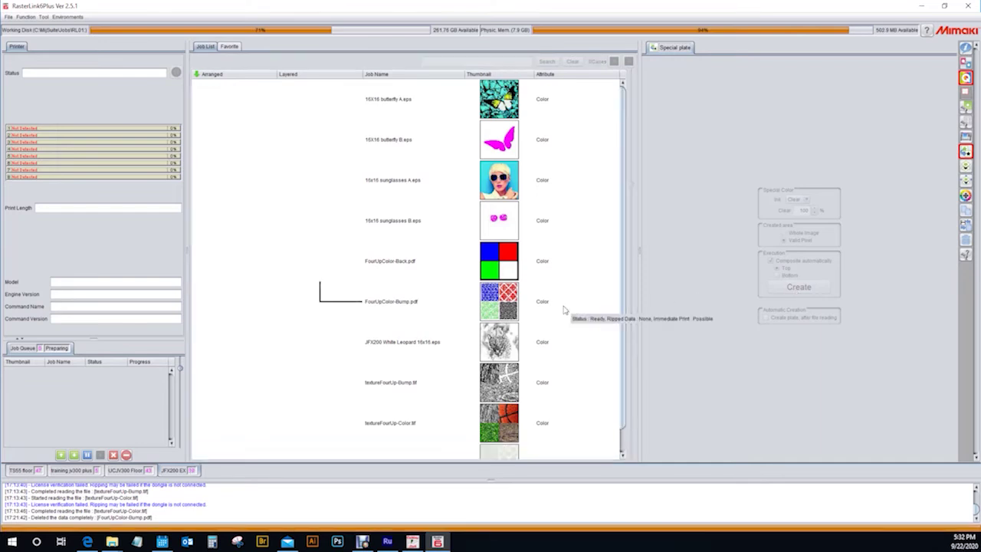
Compare the properties of the clear plate and the color job in the composited FourUpColor-Bump.pdf set.
left_click(563, 346)
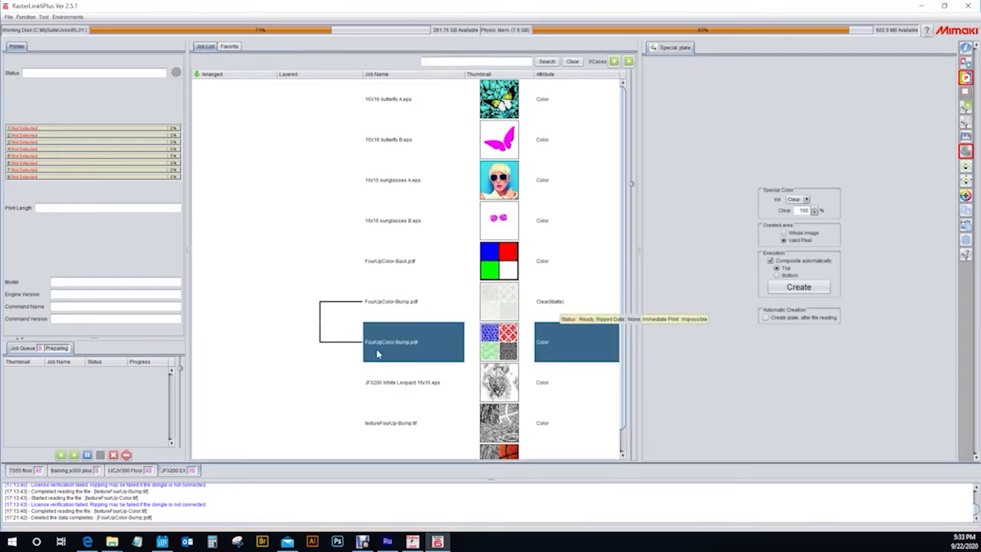
left_click(398, 309)
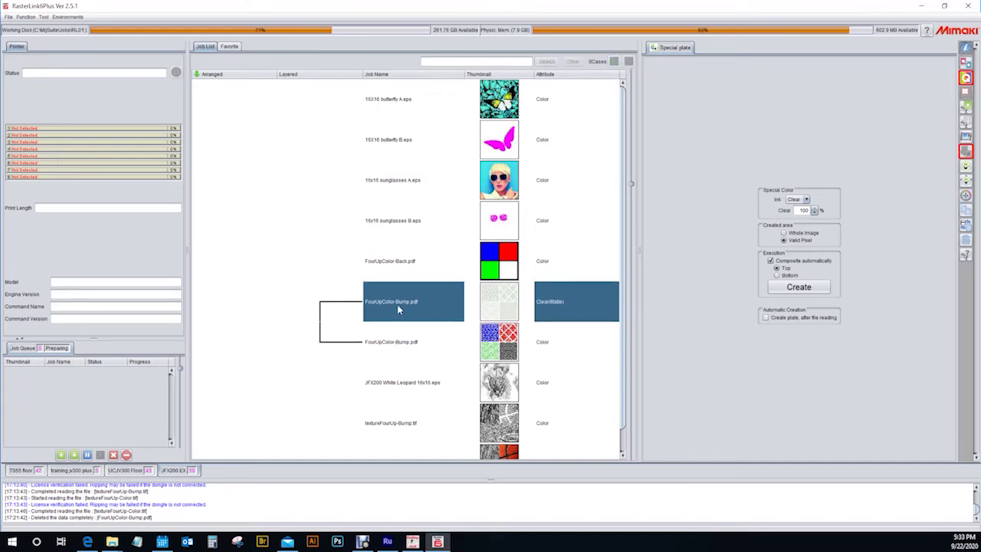
double_click(563, 304)
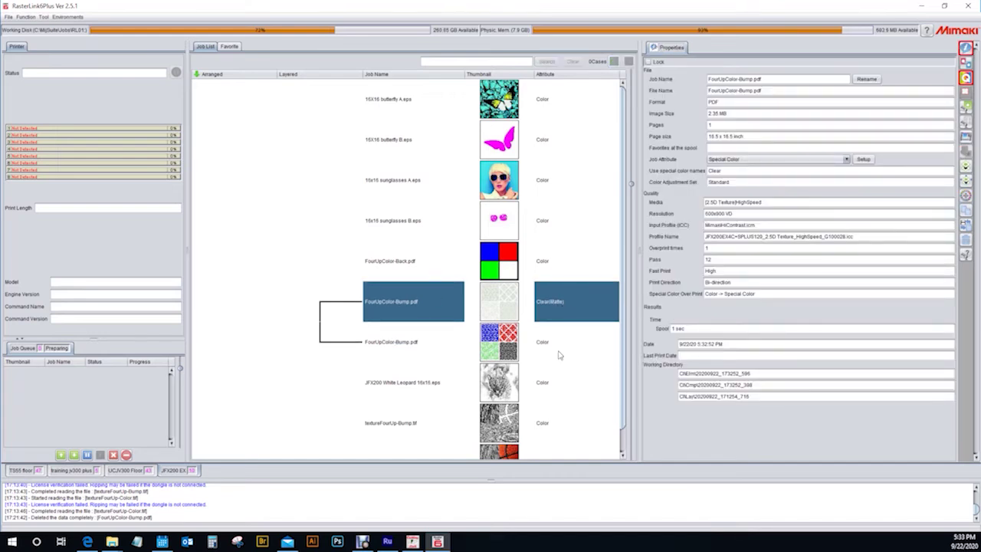
left_click(559, 355)
left_click(553, 309)
left_click(564, 349)
Open the UV mode settings of the FourUpColor-Bump.pdf clear plate and choose Glossy Print.
left_click(557, 311)
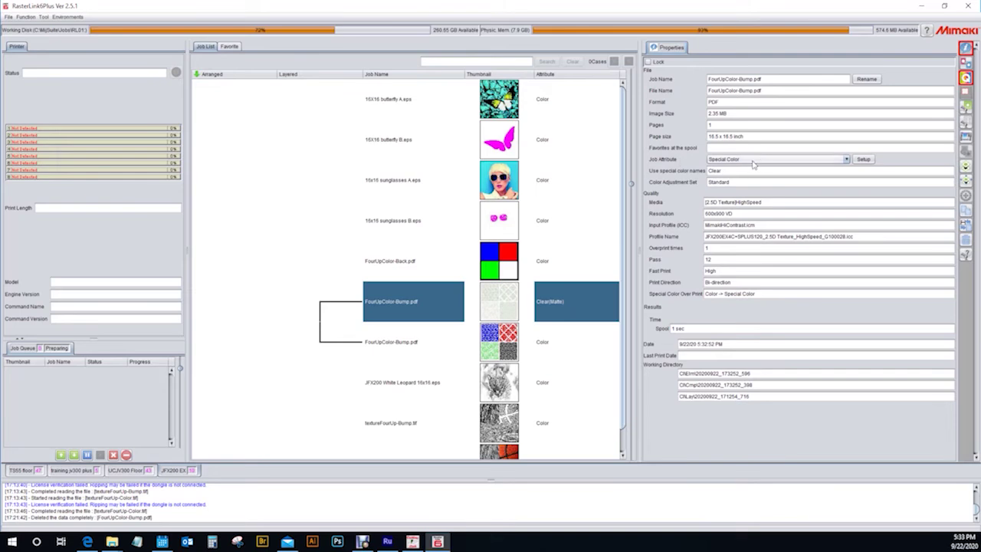
left_click(863, 160)
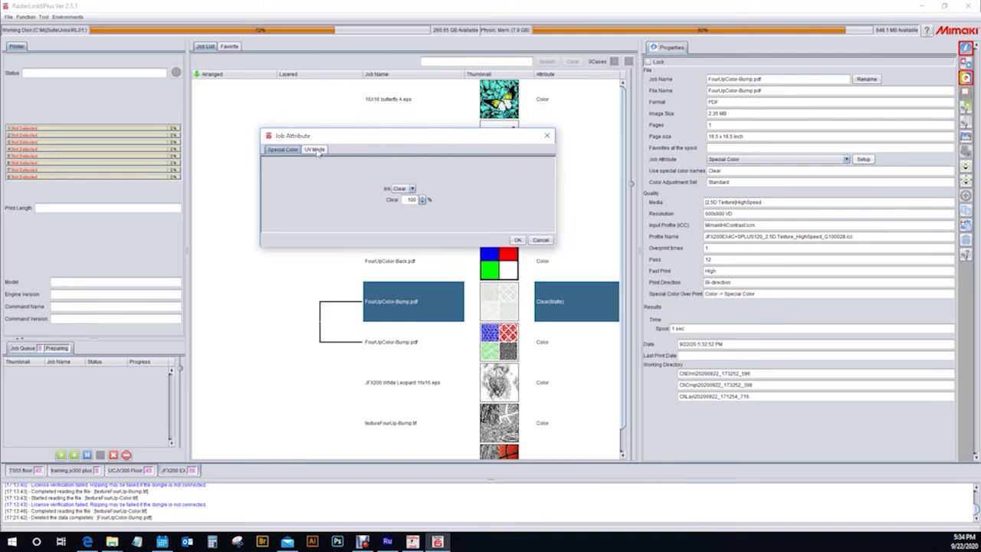
left_click(315, 149)
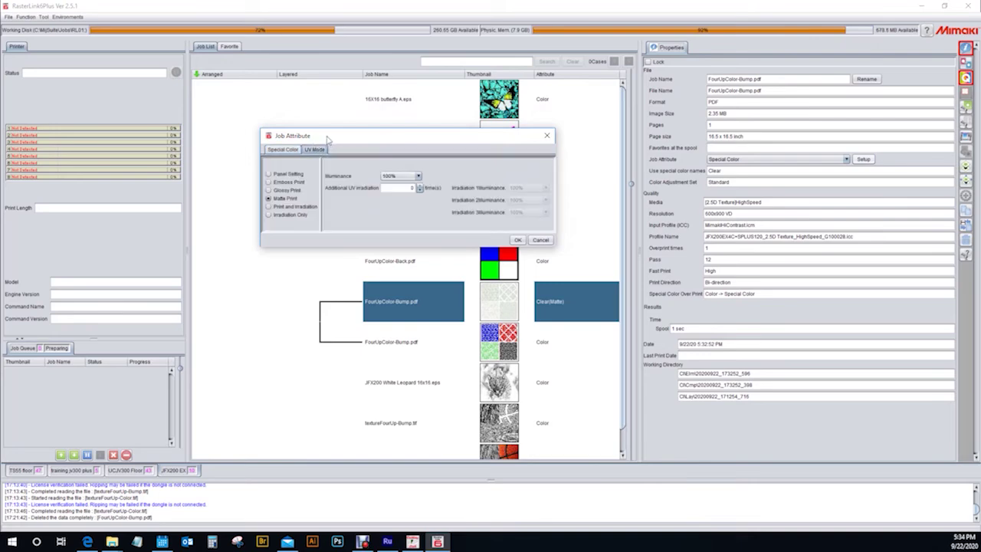
left_click_drag(330, 140, 318, 136)
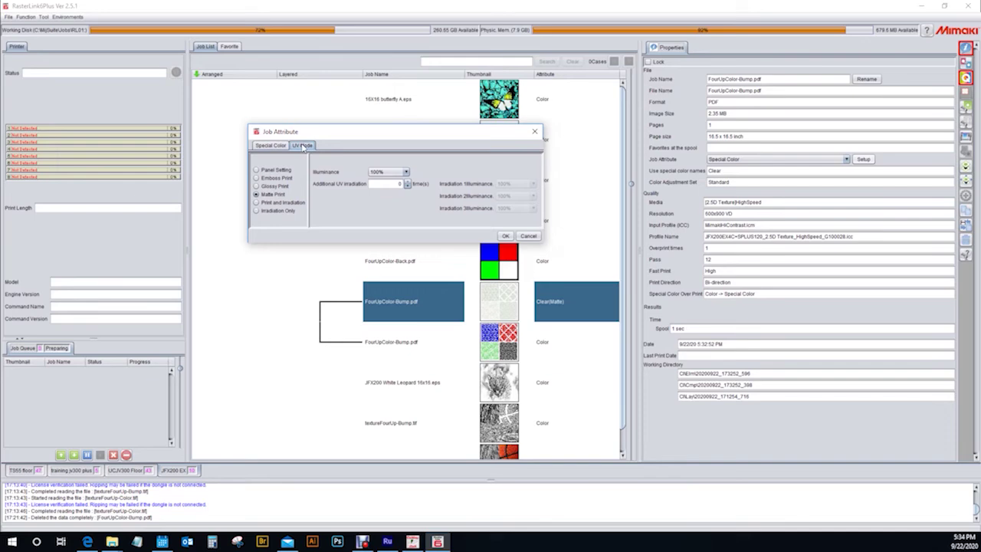
left_click(272, 186)
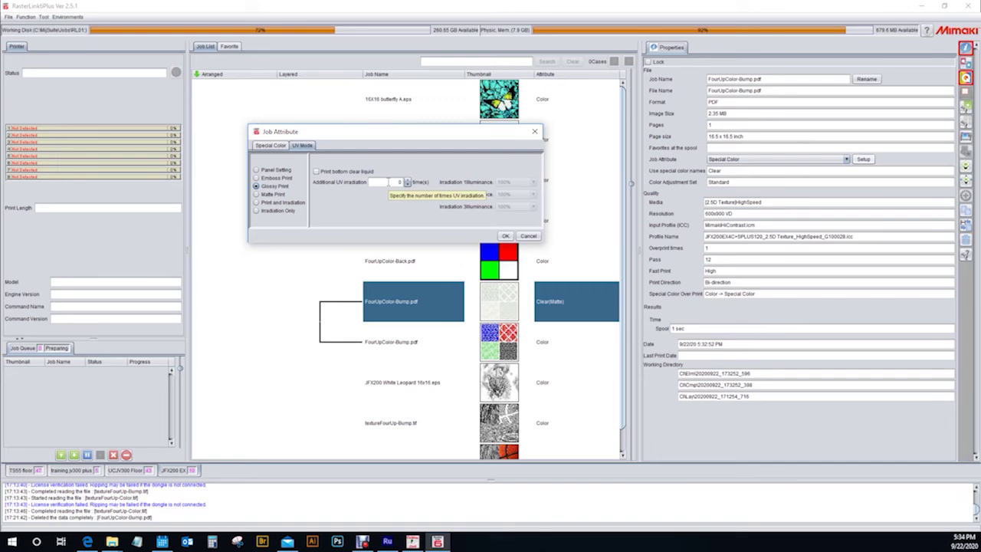
left_click(399, 182)
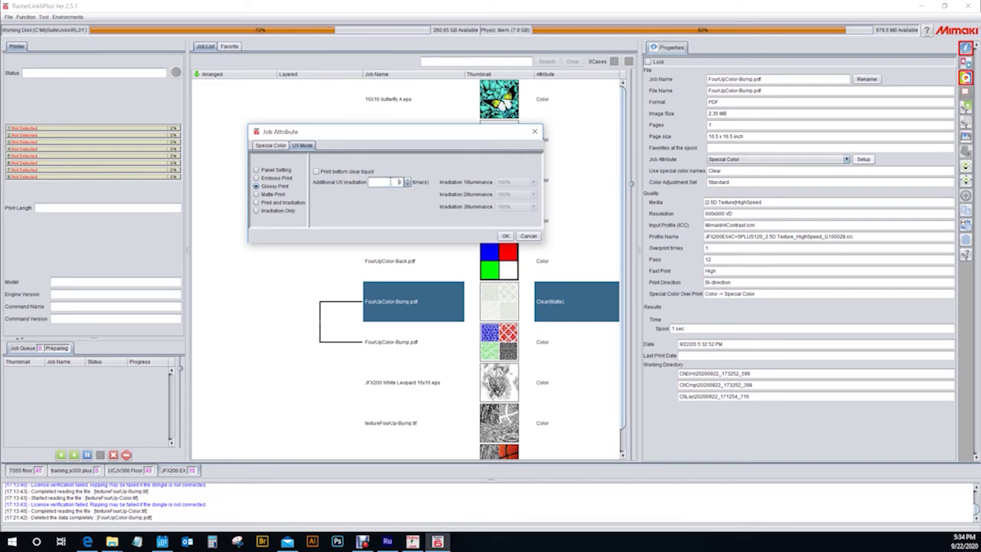
Try Emboss Print as the clear plate's UV mode and adjust its number of print times.
left_click(273, 178)
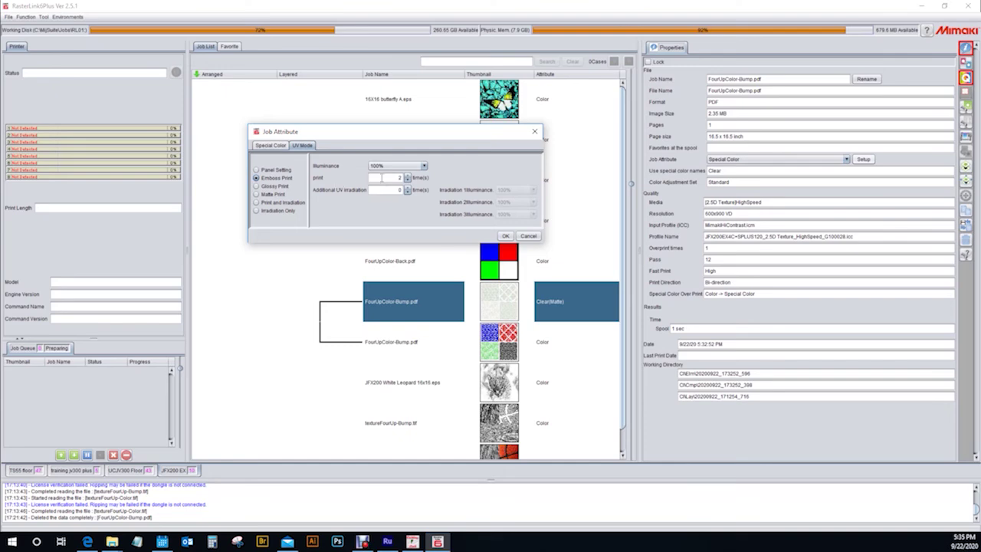
left_click(407, 175)
left_click(407, 176)
left_click(407, 180)
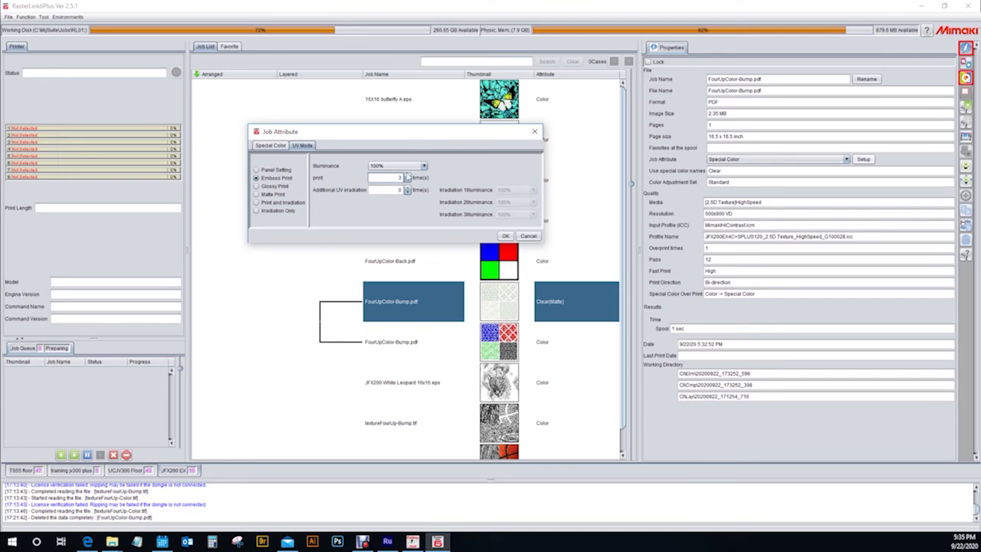
left_click(407, 175)
Apply Glossy Print to the FourUpColor-Bump.pdf clear plate and check the attributes of both composited jobs.
left_click(270, 189)
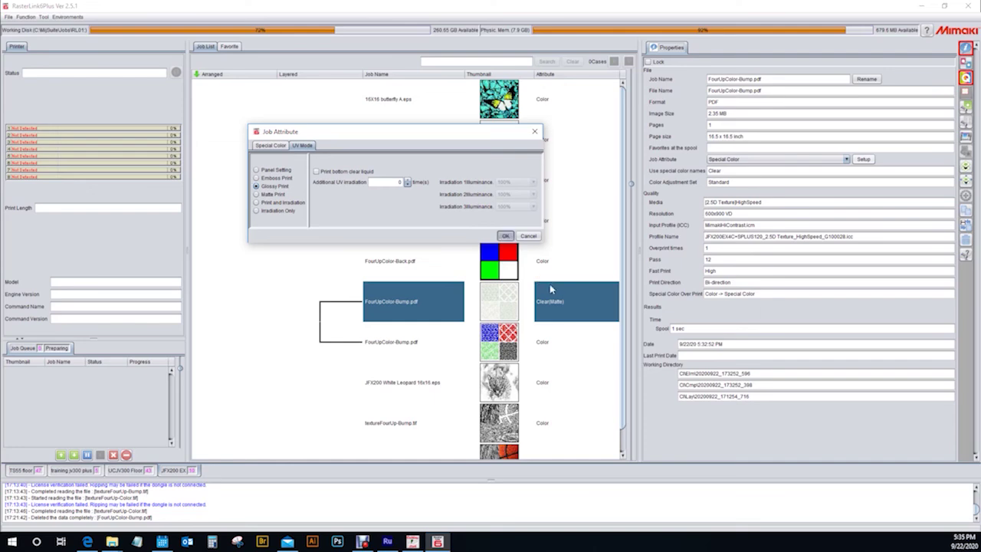
key("Return")
left_click(397, 342)
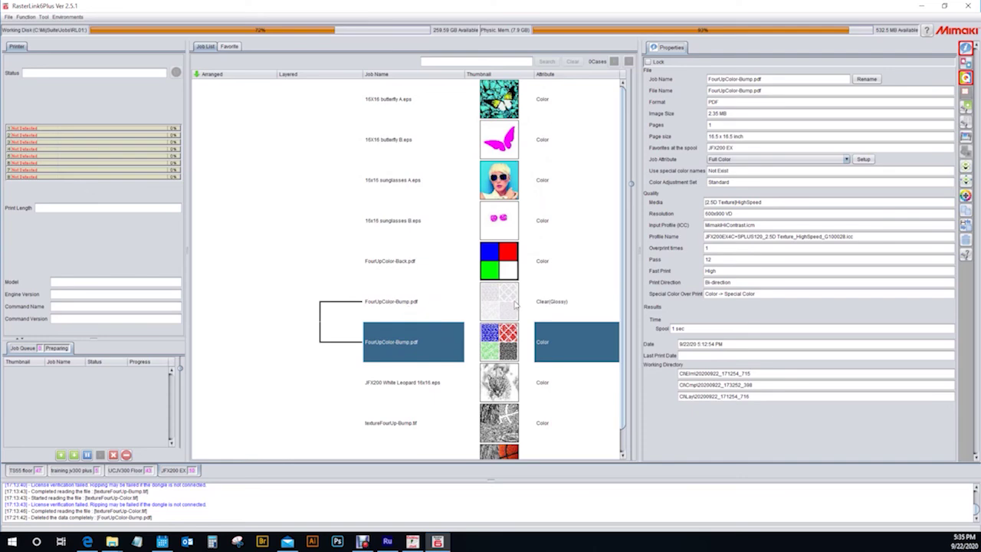
left_click(415, 309)
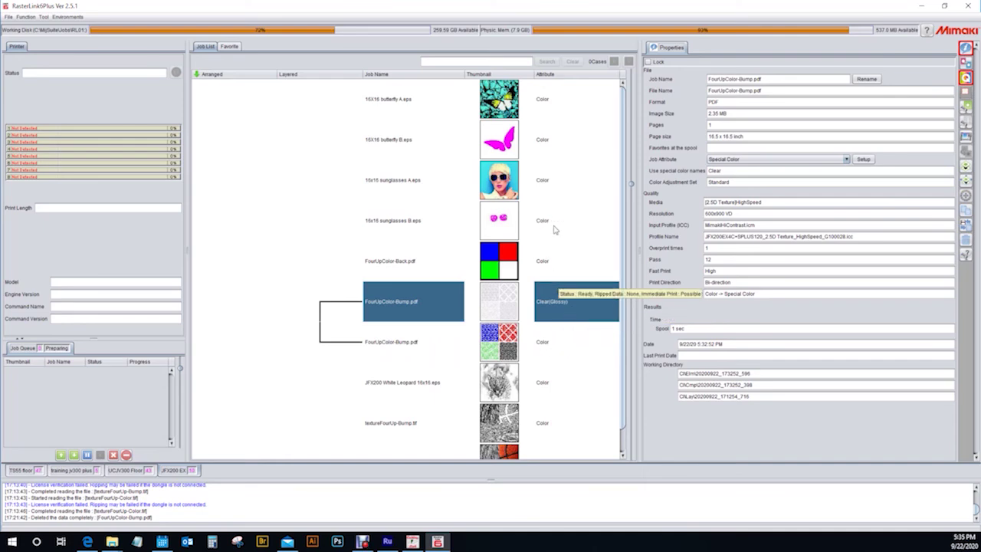
Create a 100% Clear special plate from the valid pixels of 16X16 butterfly B.eps, without automatic compositing.
left_click(540, 143)
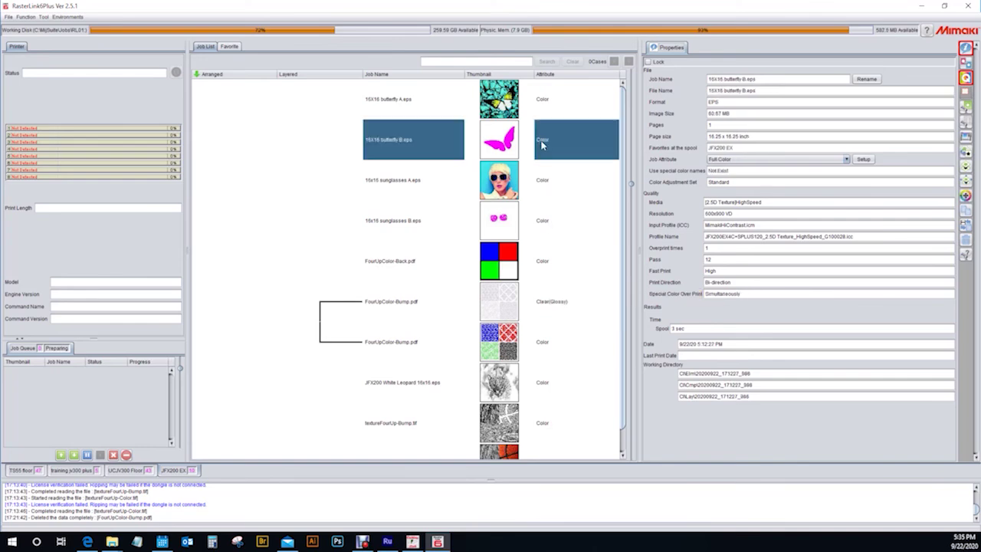
left_click(966, 152)
left_click(803, 199)
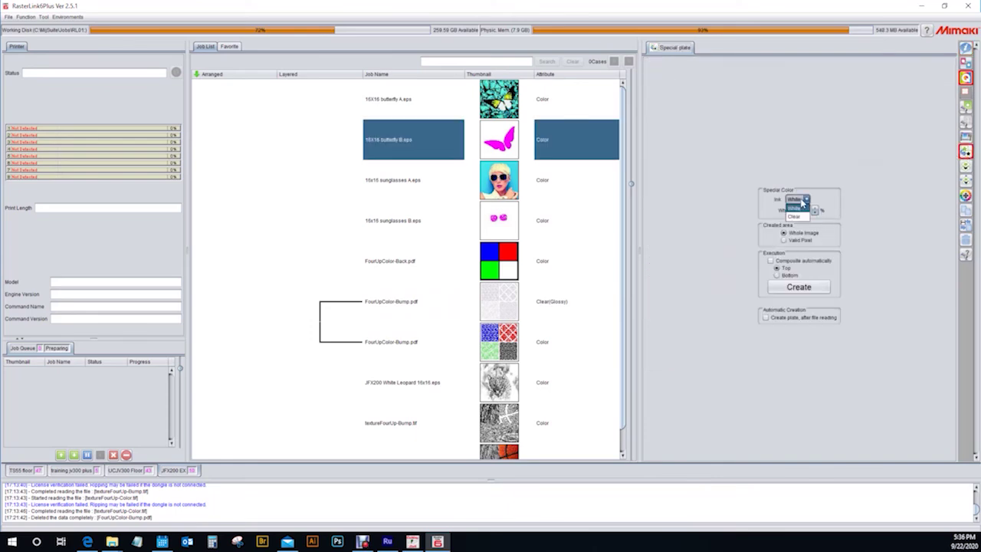
left_click(794, 216)
left_click(798, 240)
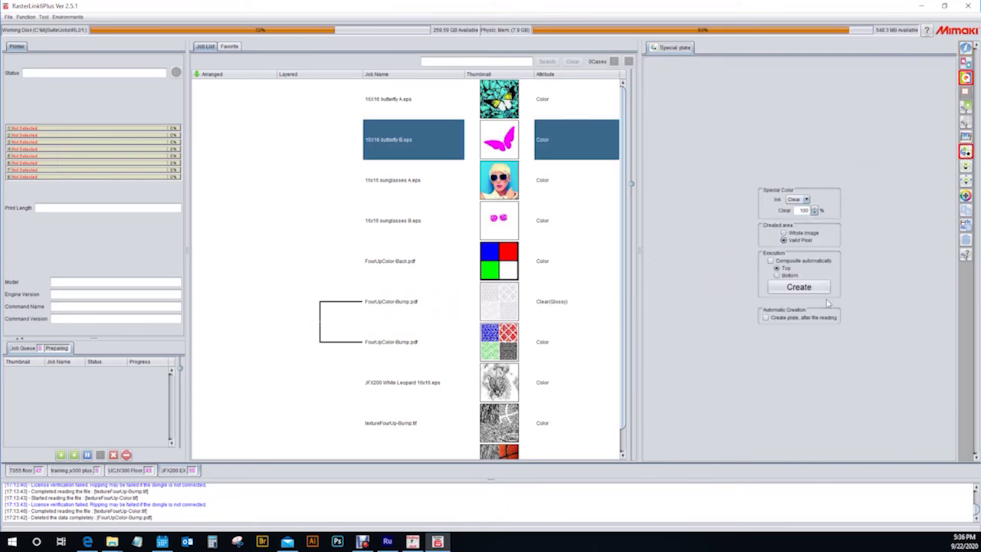
left_click(797, 288)
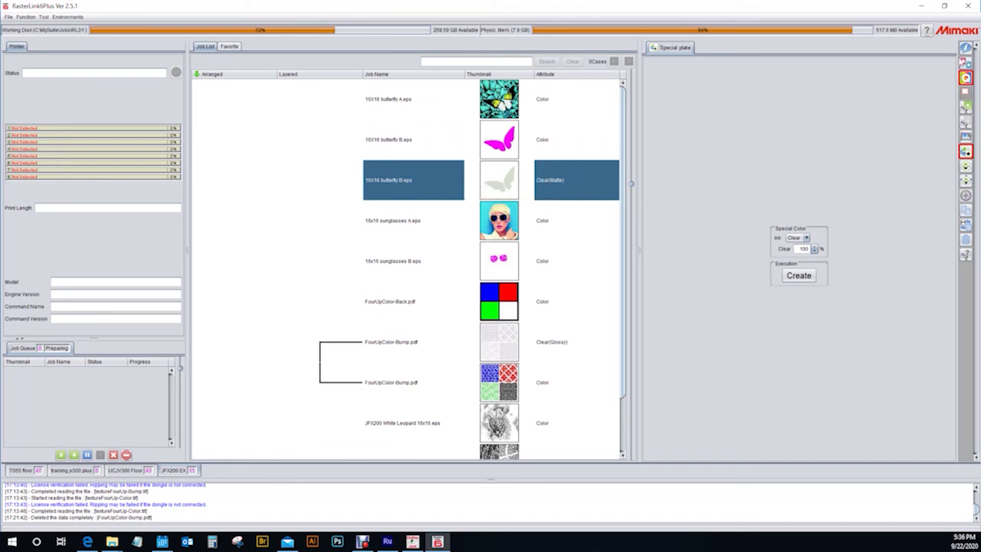
Set the UV mode of the 16X16 butterfly B.eps clear plate to Glossy Print in its print quality settings.
left_click(963, 62)
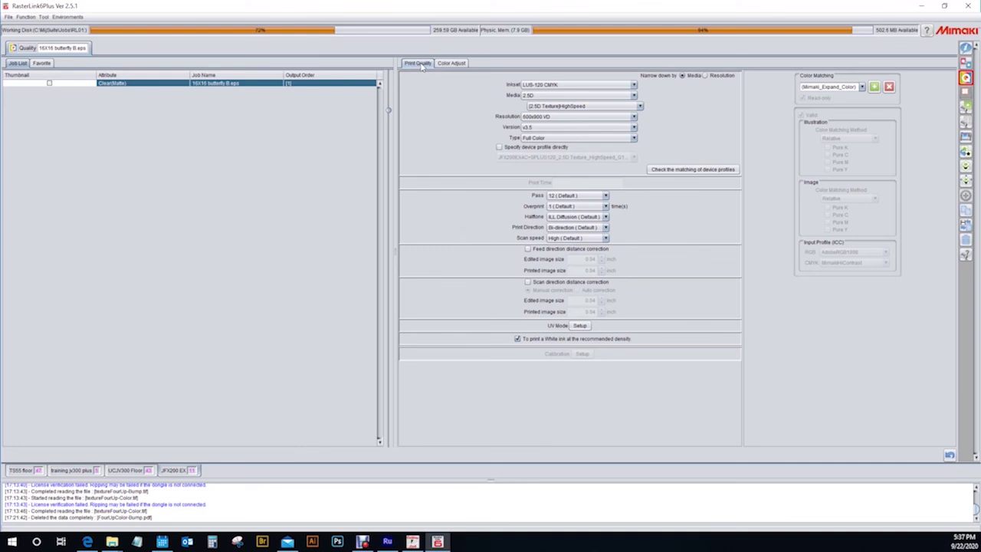
left_click(581, 326)
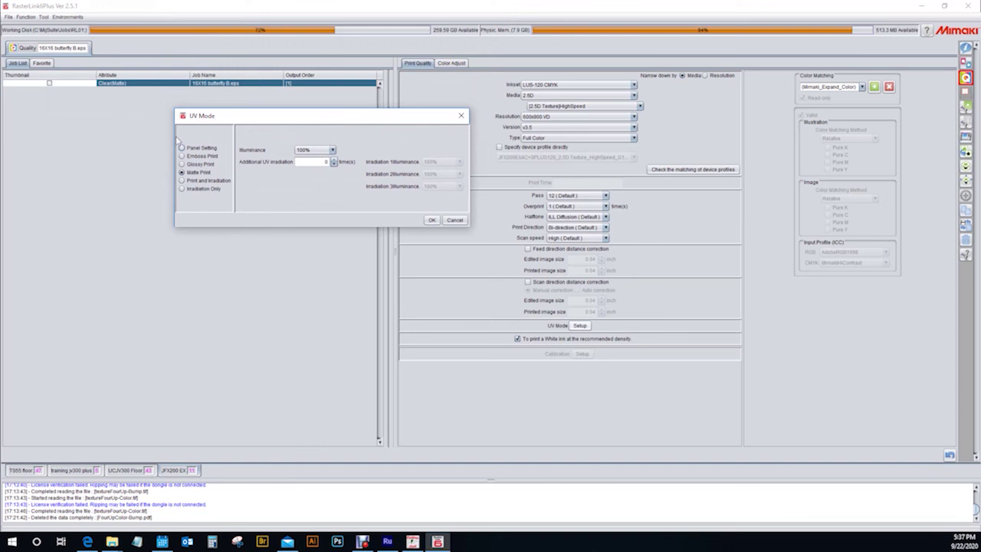
left_click(192, 164)
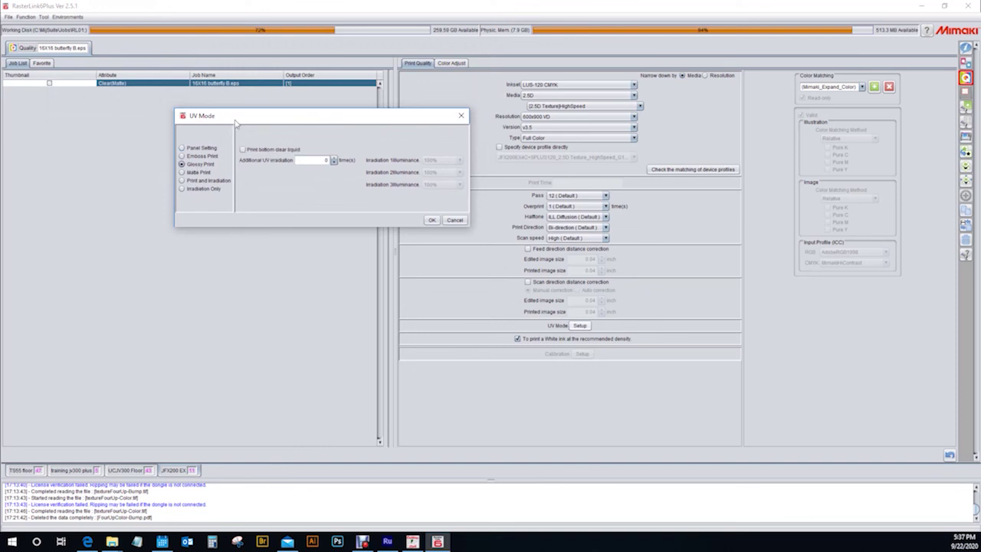
left_click(433, 221)
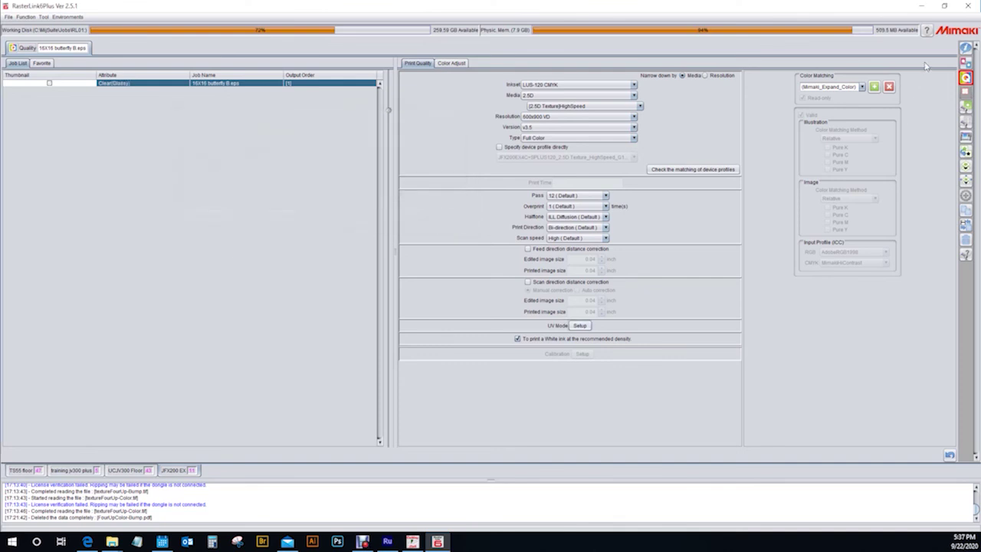